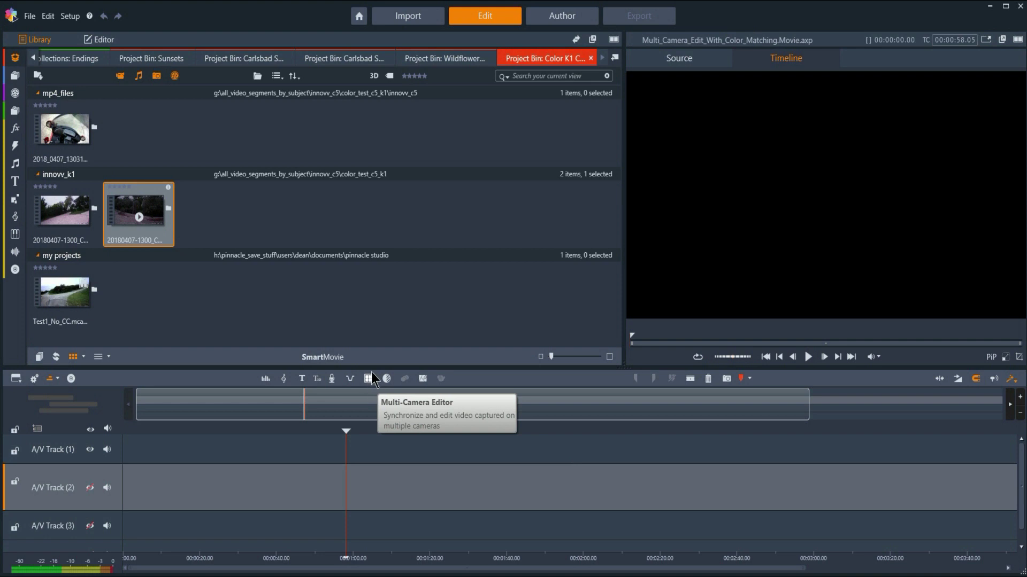
Create a multi-camera project with 2018_0407_130315_057.mp4 as camera 1 and the cam1_0105 and cam2_0106 clips as cameras 2 and 3.
click(368, 378)
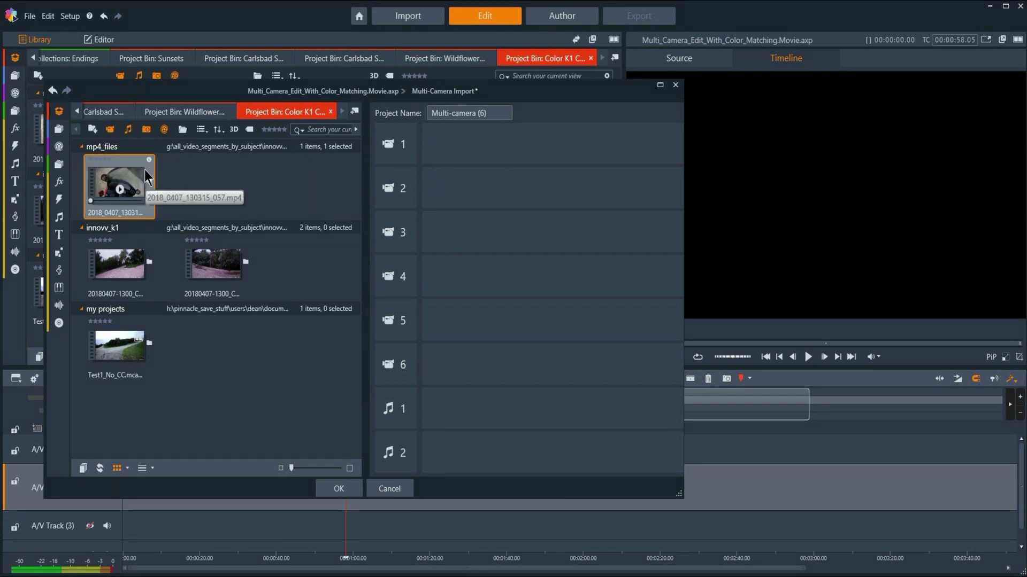
drag(144, 169, 461, 158)
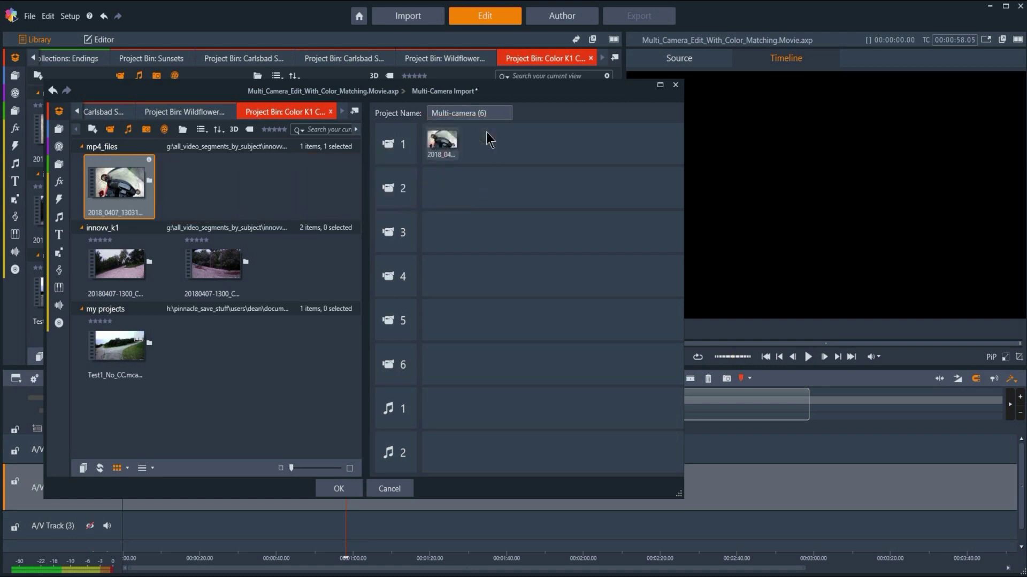
drag(124, 261, 457, 185)
drag(209, 267, 465, 235)
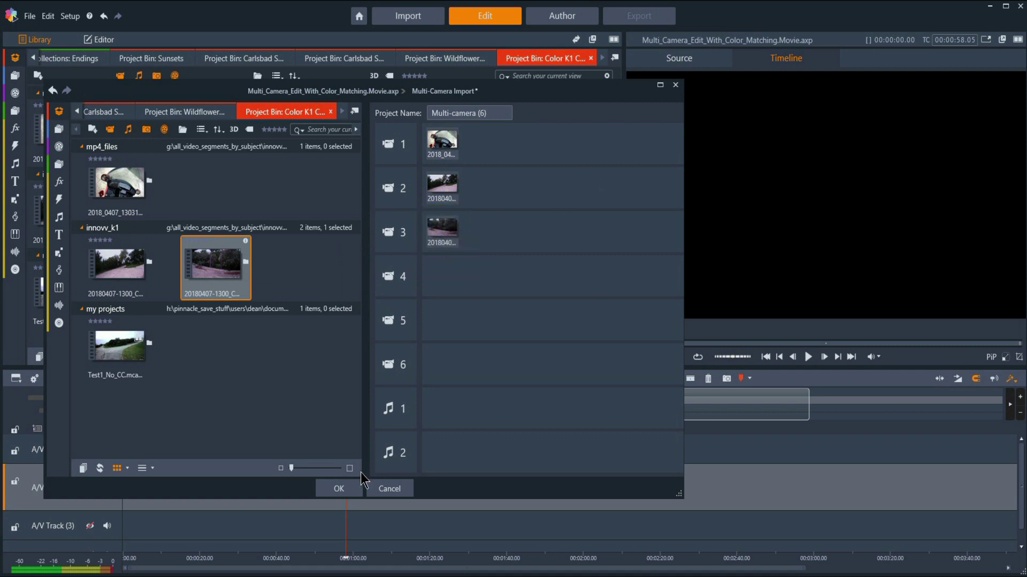
click(339, 488)
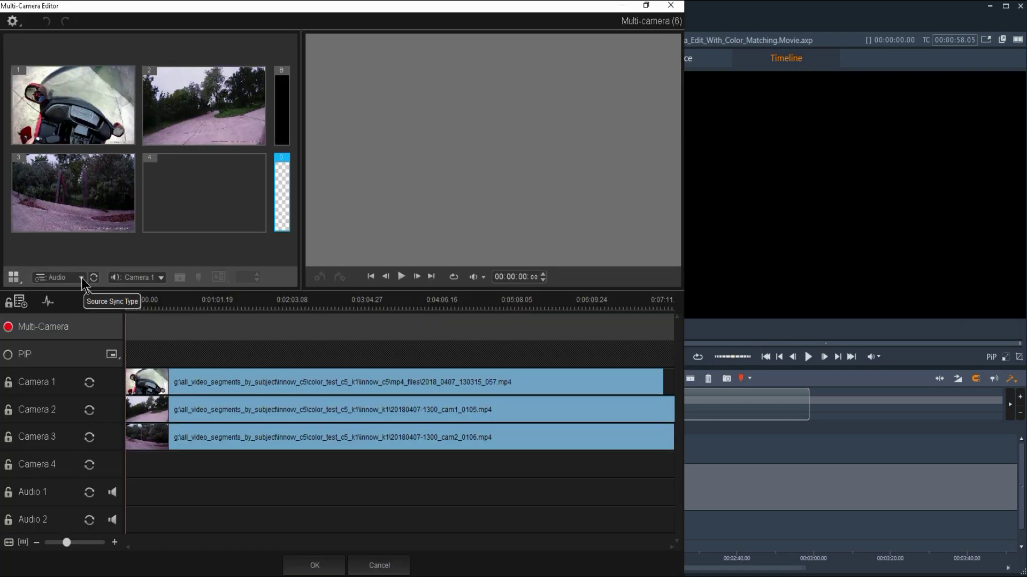
Set the source sync type to Marker and place a marker on the Camera 1 clip at 00:01:36.08, at the road junction.
click(81, 278)
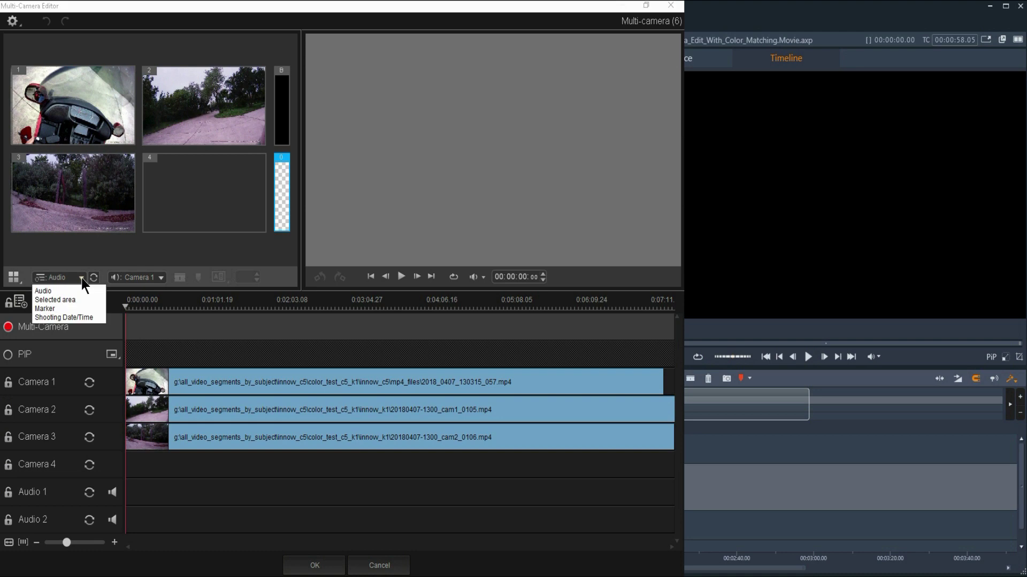
click(61, 308)
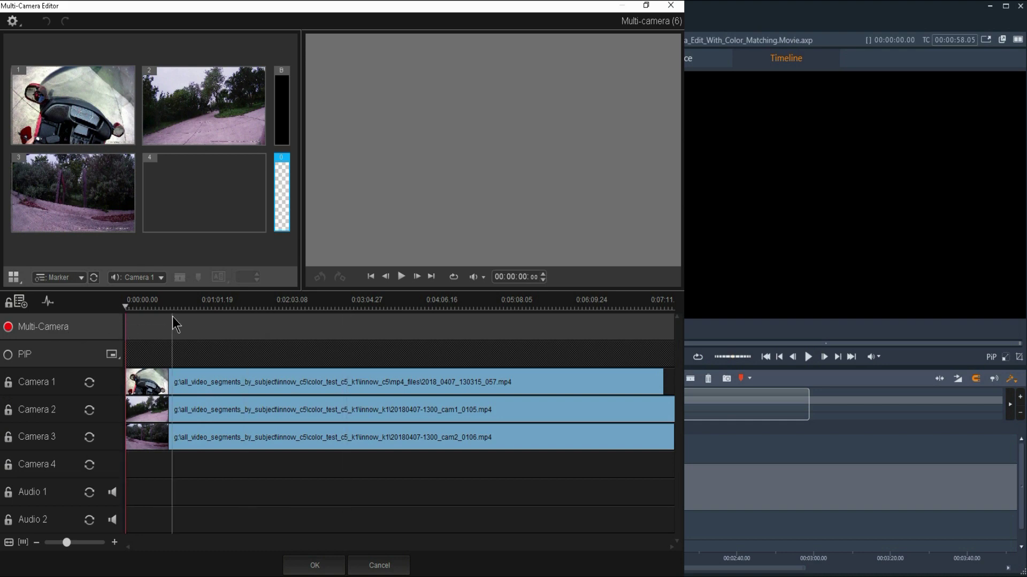
click(431, 306)
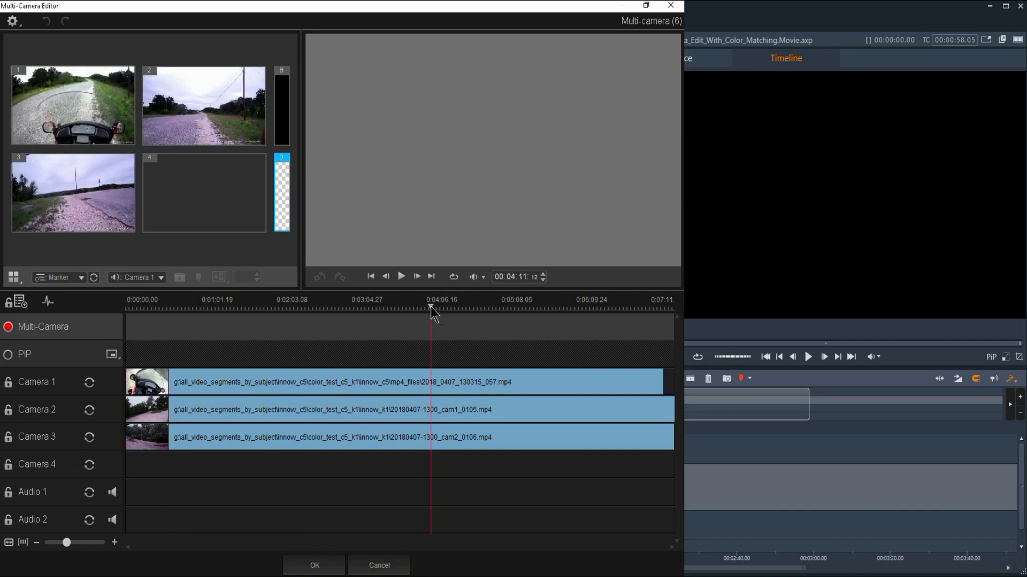
drag(409, 306, 365, 305)
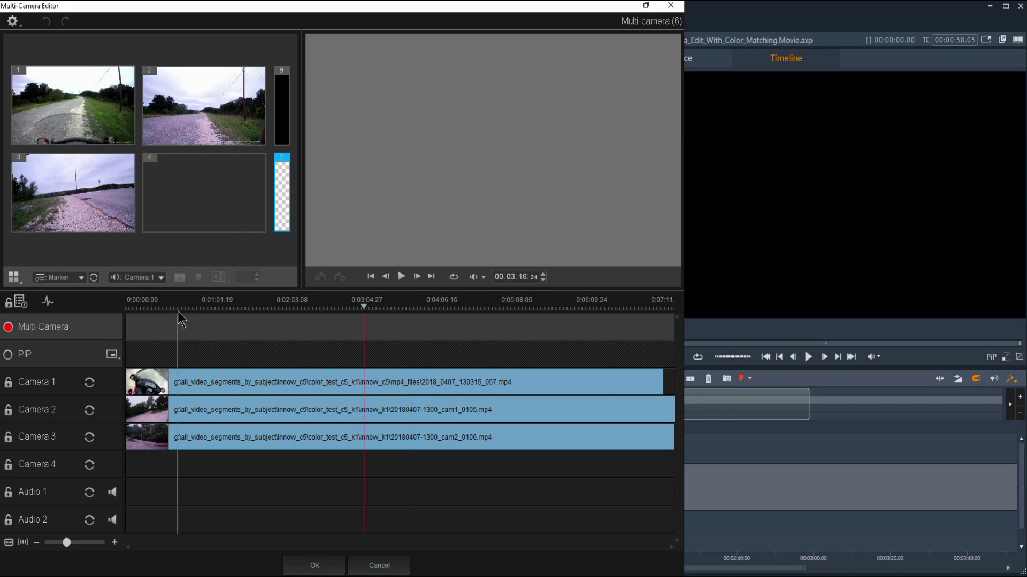
click(127, 309)
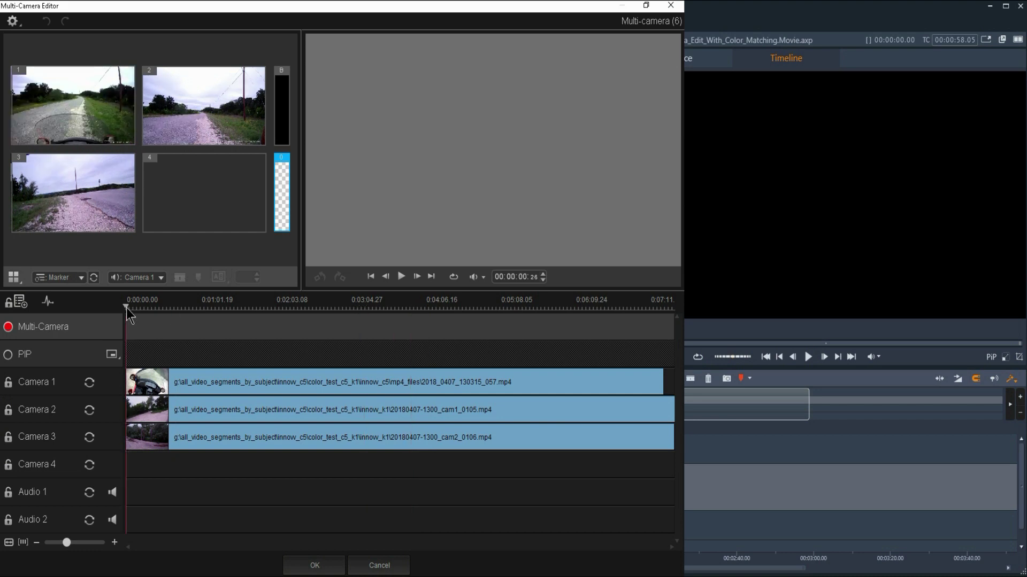
click(401, 277)
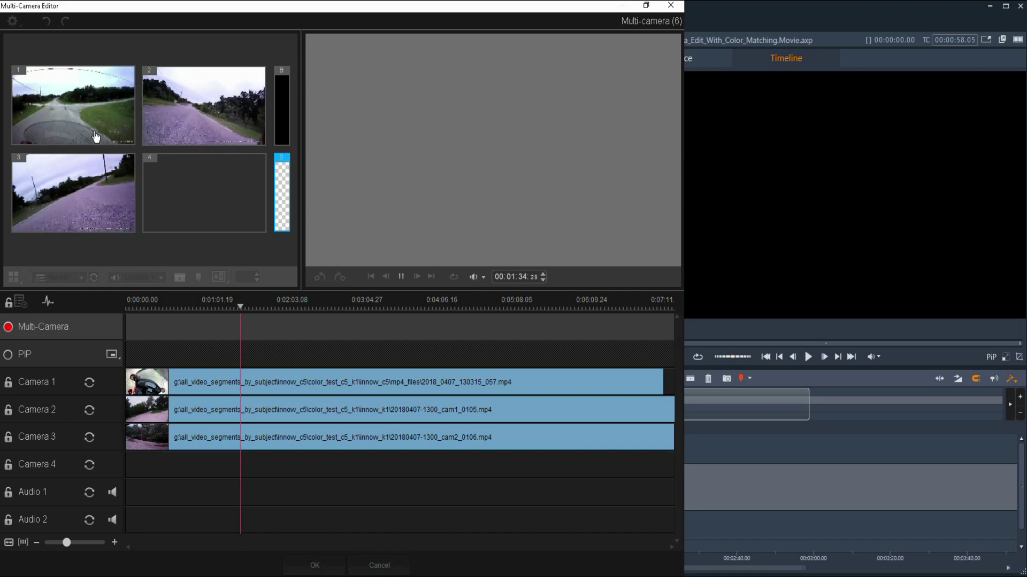
key(space)
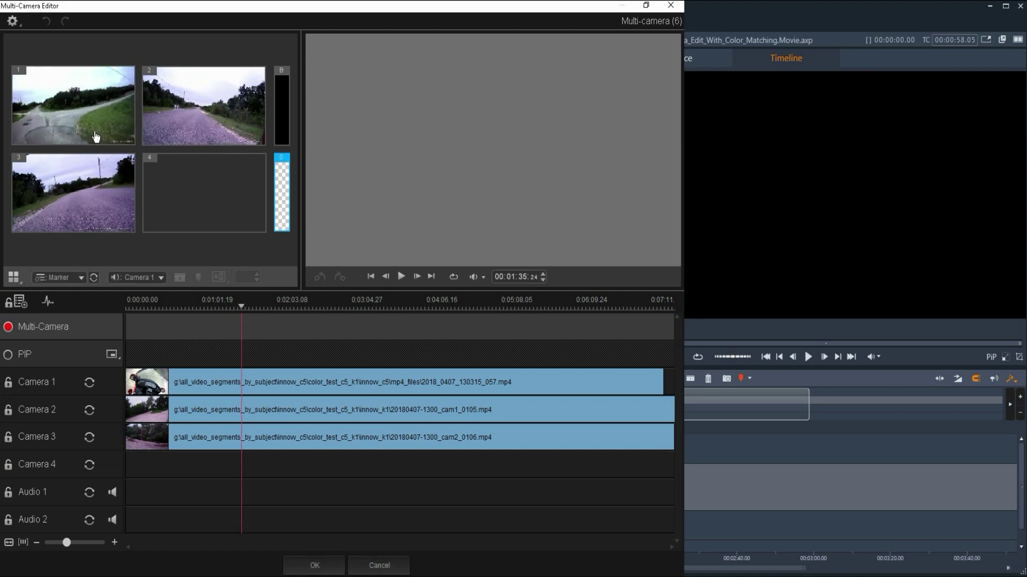
key(space)
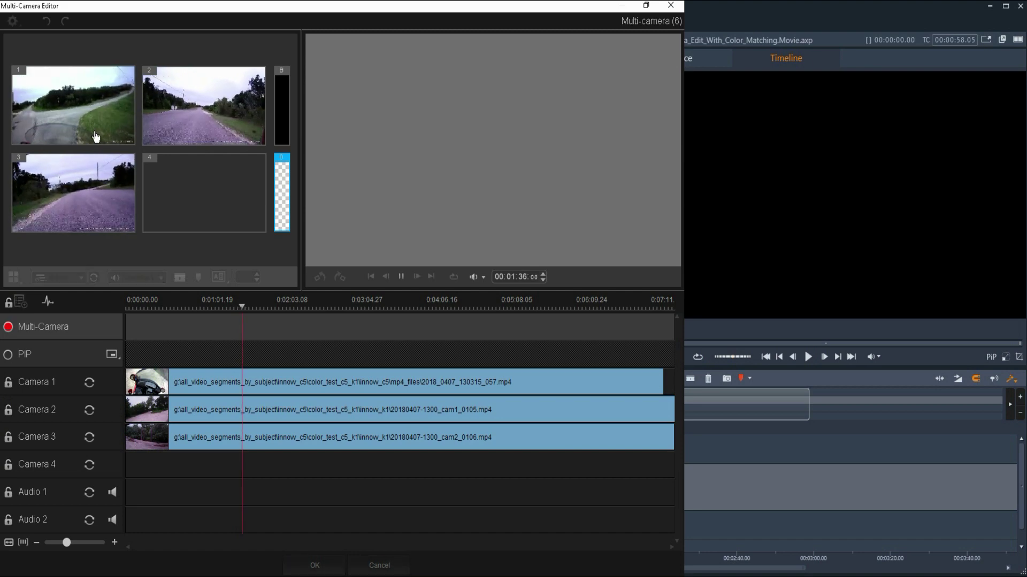
key(space)
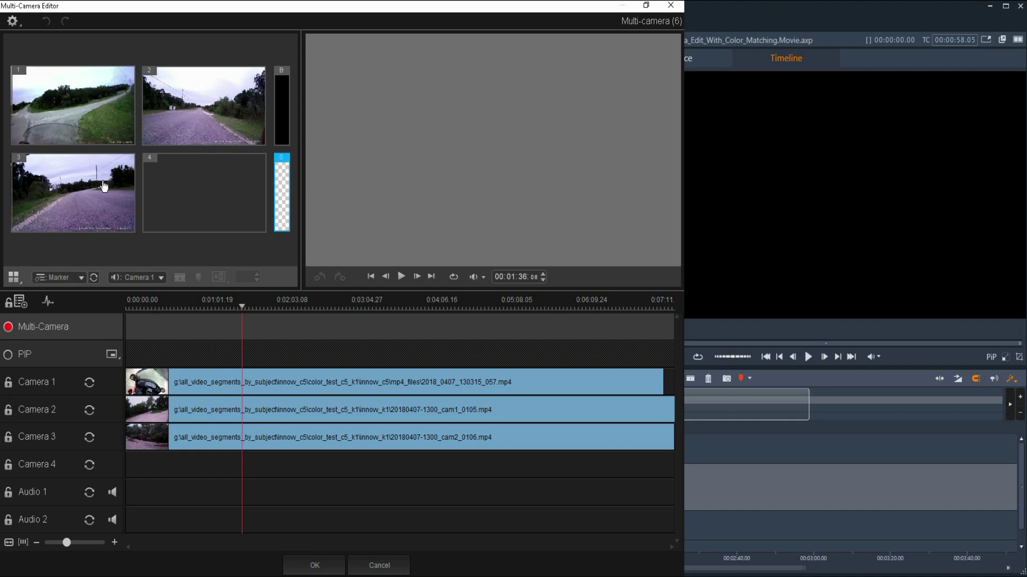
click(242, 382)
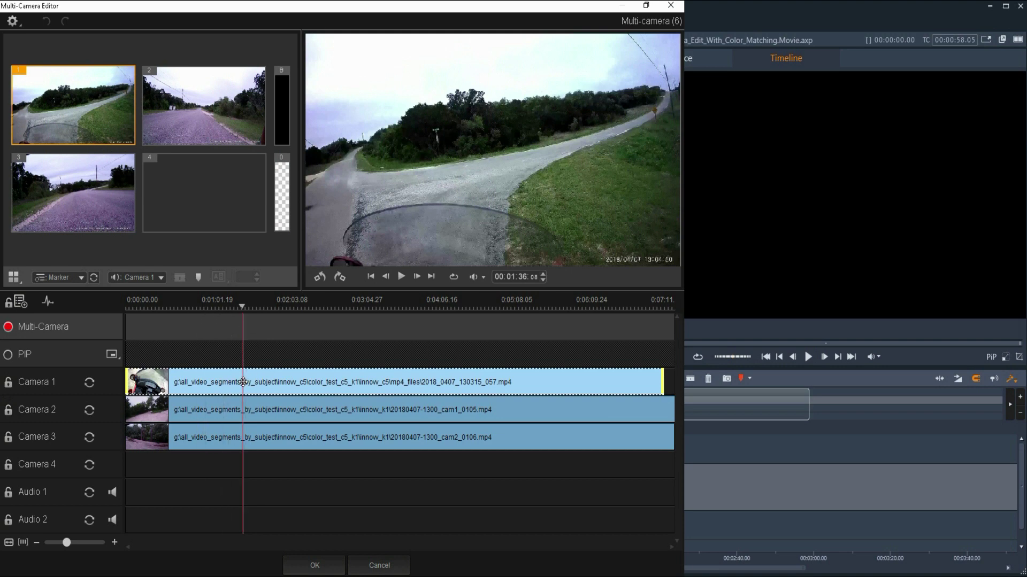
click(199, 278)
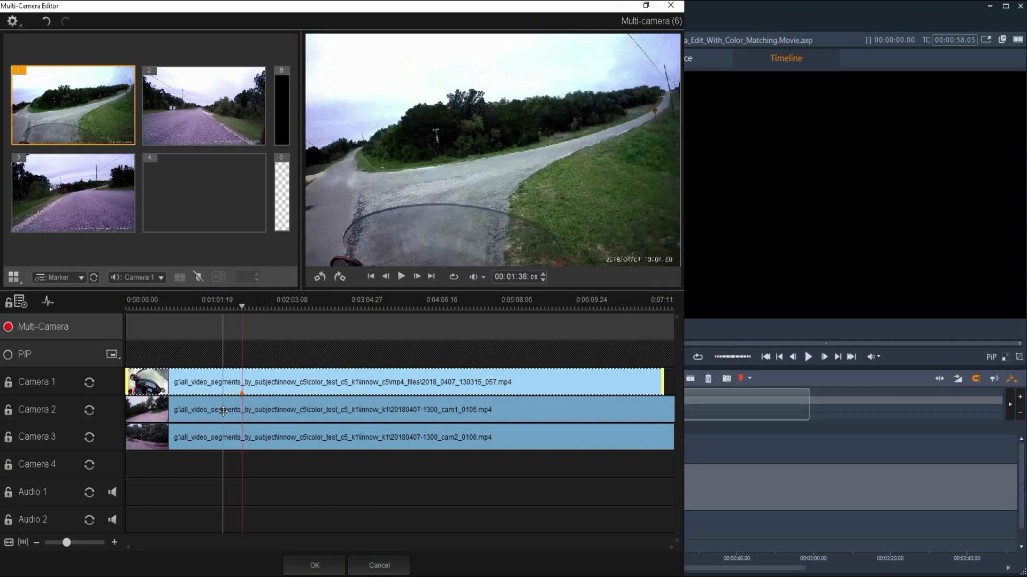
Place markers on the Camera 2 and Camera 3 clips at 00:01:49.25, where camera 2 shows the same road junction.
click(401, 276)
key(2)
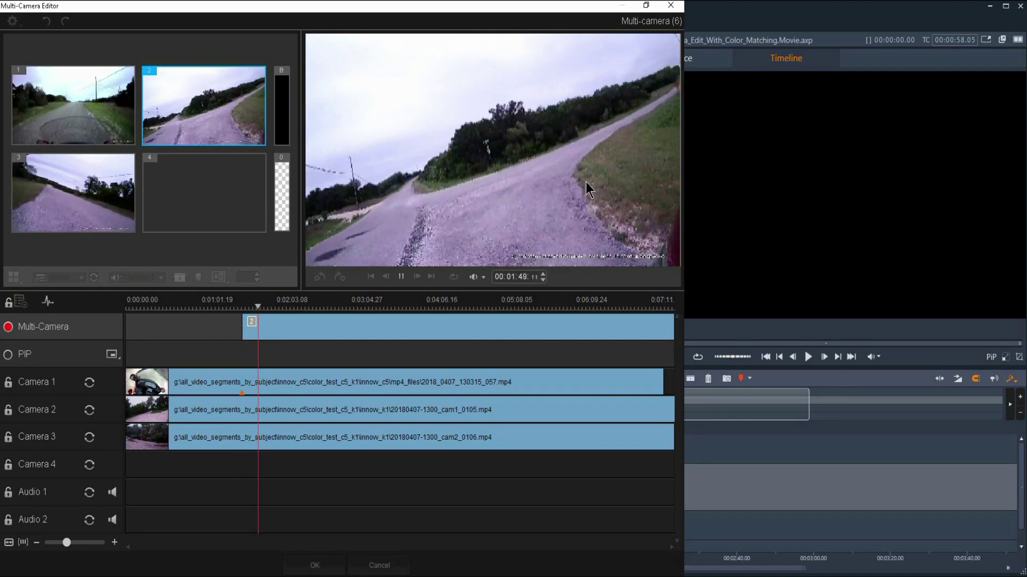
key(space)
key(space)
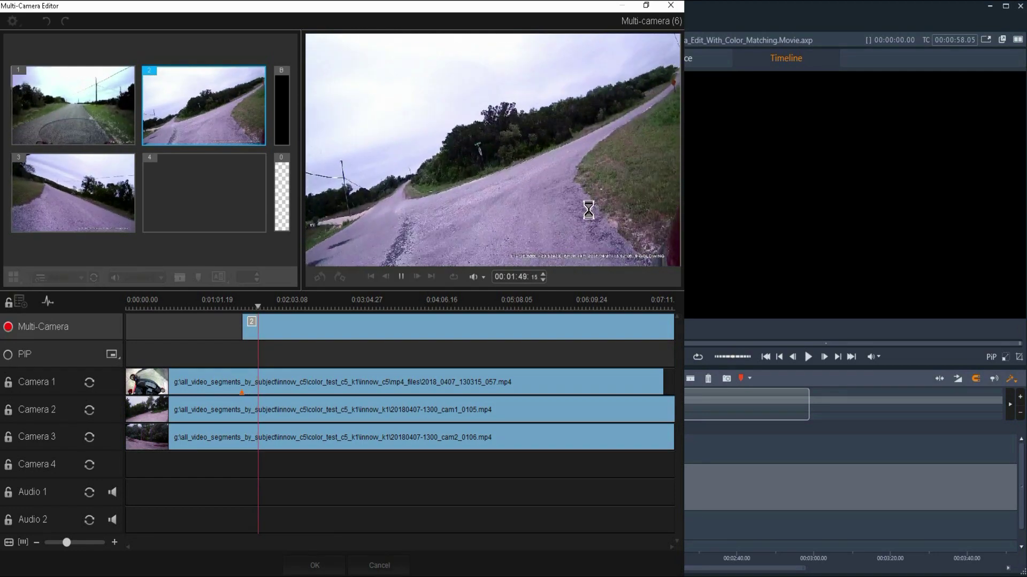
key(space)
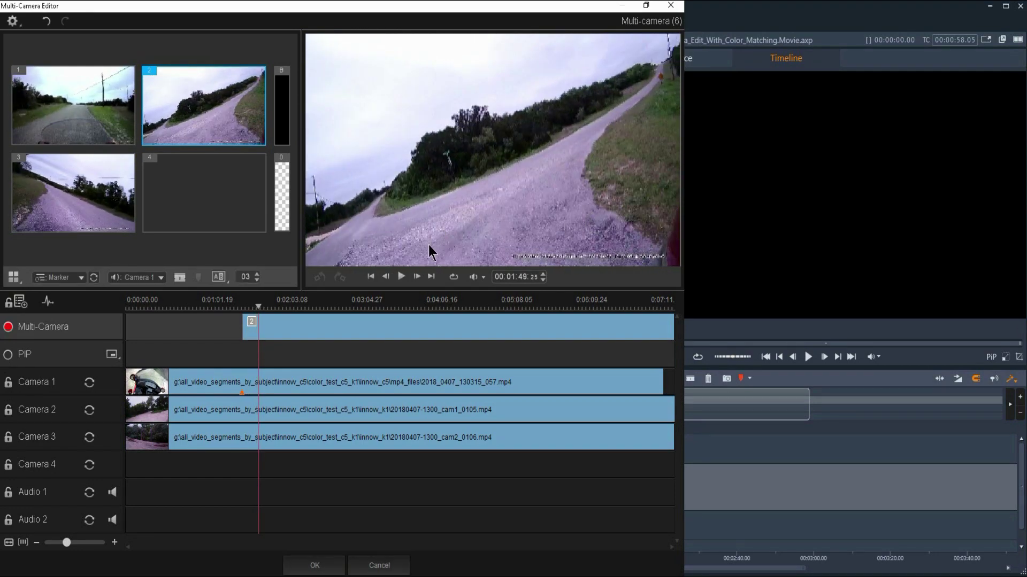
click(255, 416)
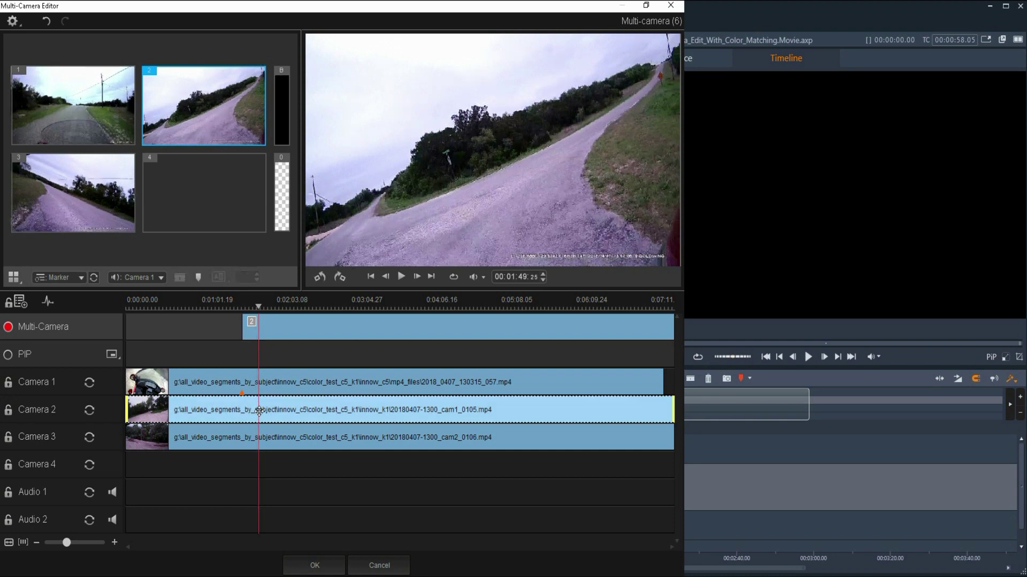
click(197, 276)
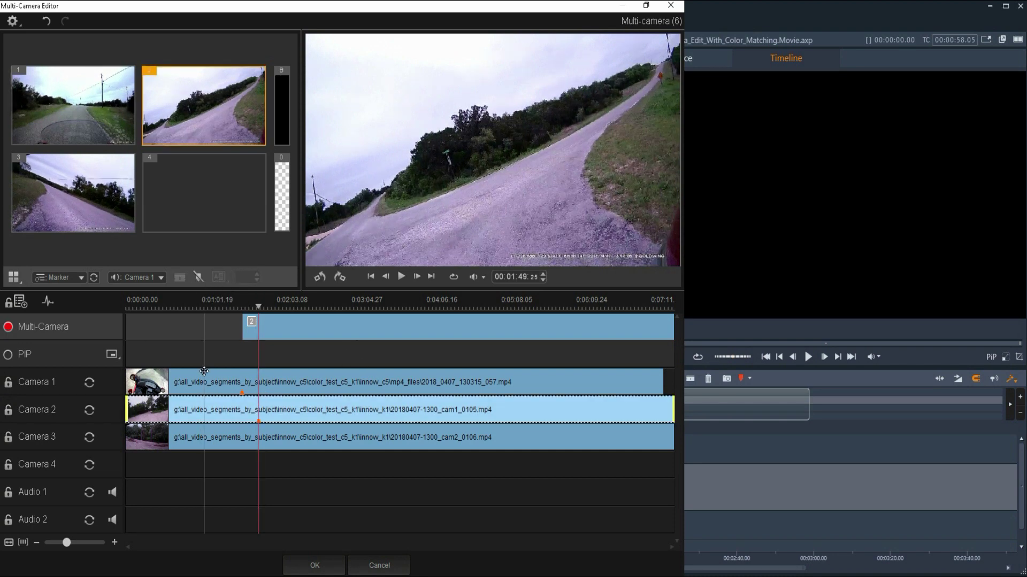
click(258, 435)
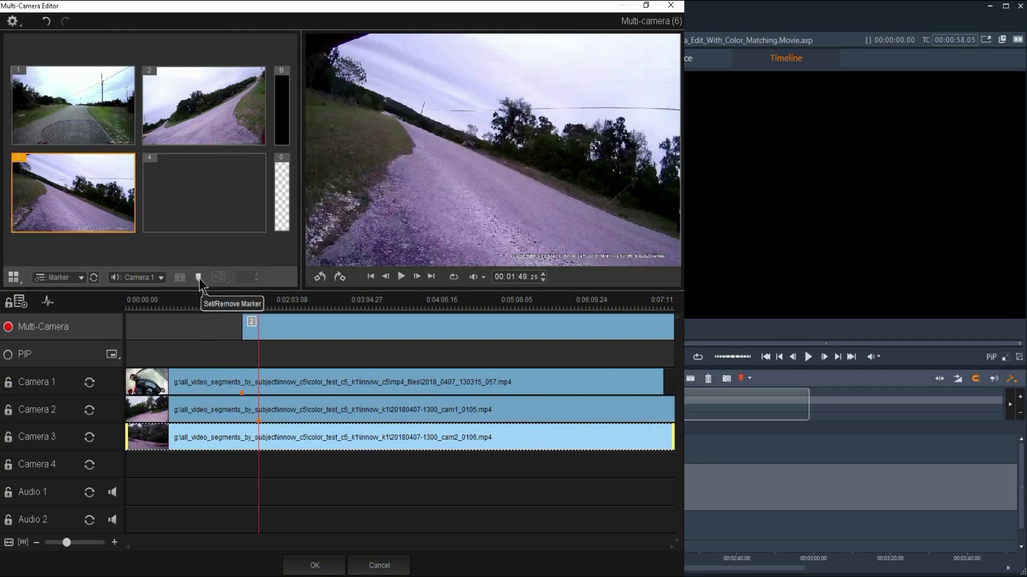
click(198, 277)
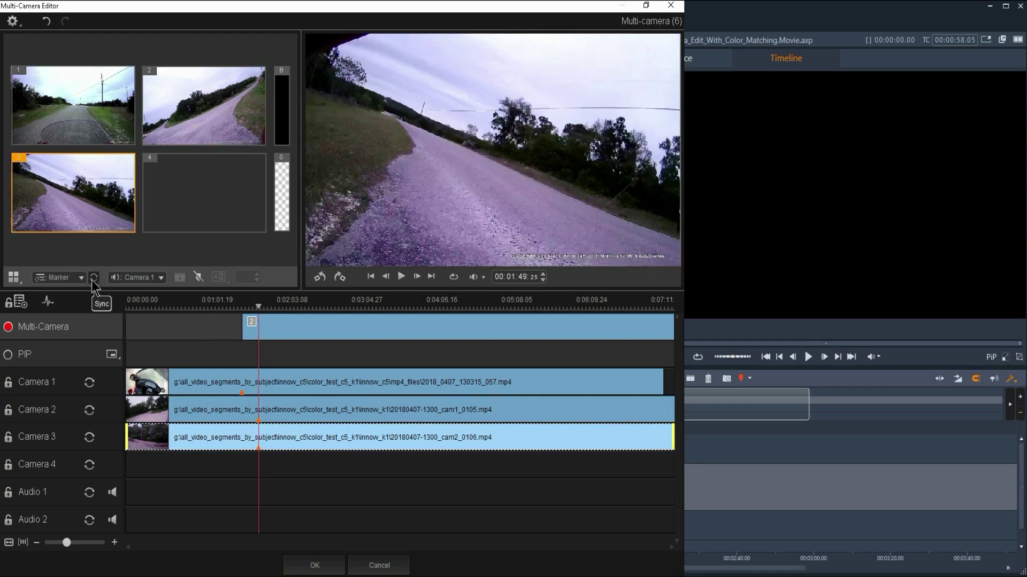
Synchronize the camera clips by their markers and delete the camera 2 segment from the Multi-Camera track.
click(94, 277)
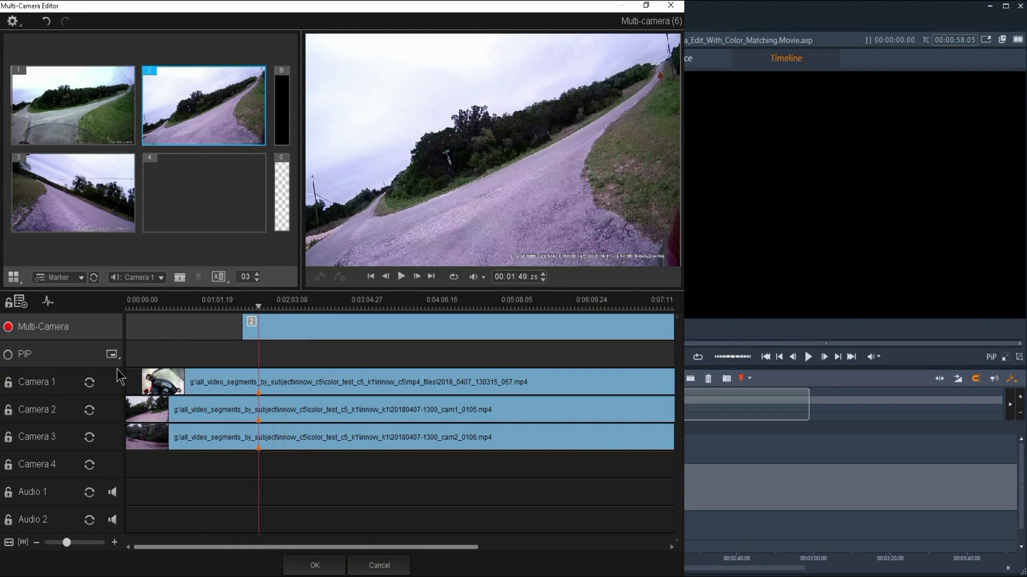
click(283, 328)
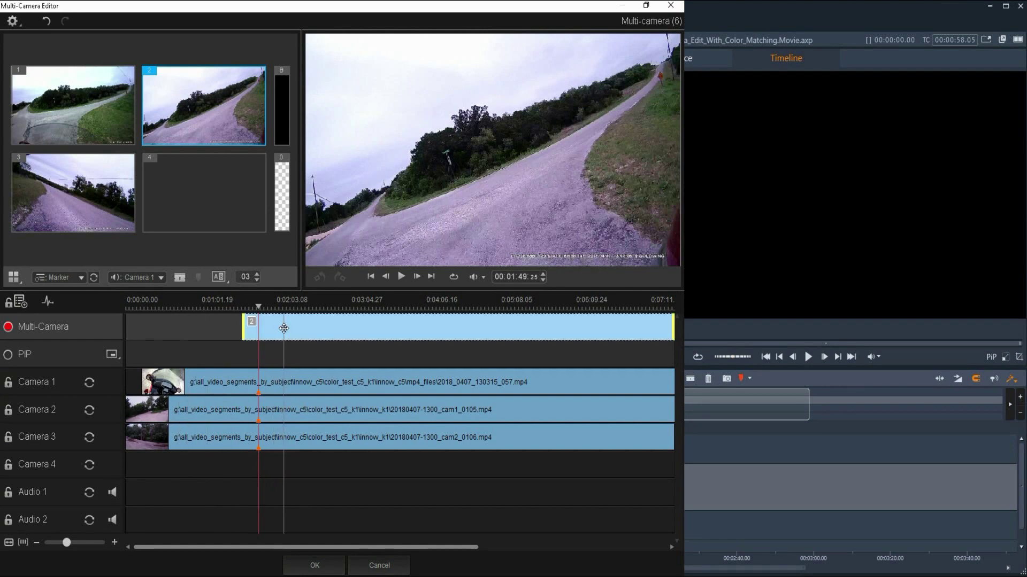
key(Delete)
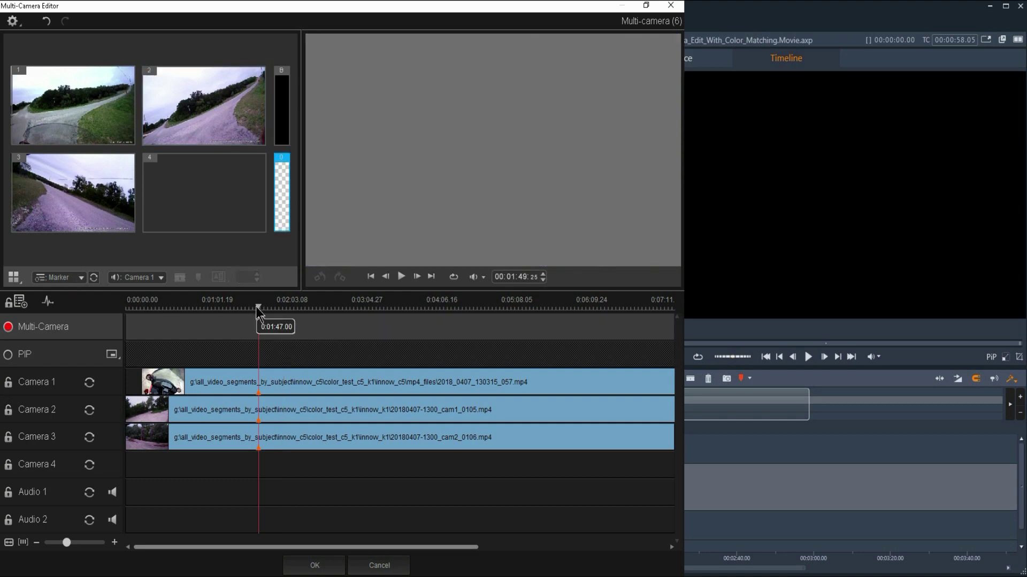
Play from 00:01:09.04 and live-switch through cameras 1, 2, 3, 1, 2, 3, ending with a cut to black at 00:02:39.10.
click(209, 307)
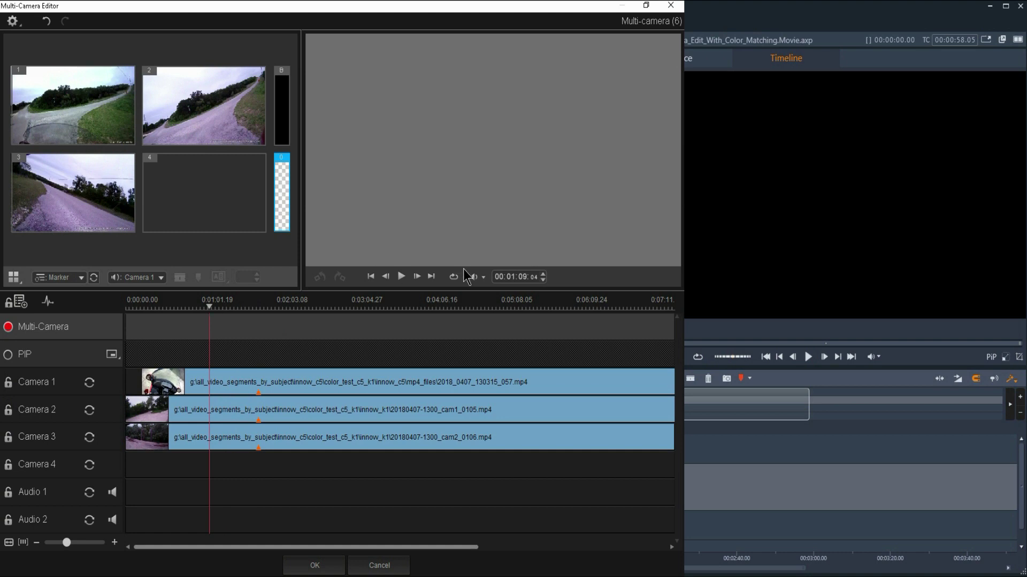
click(402, 277)
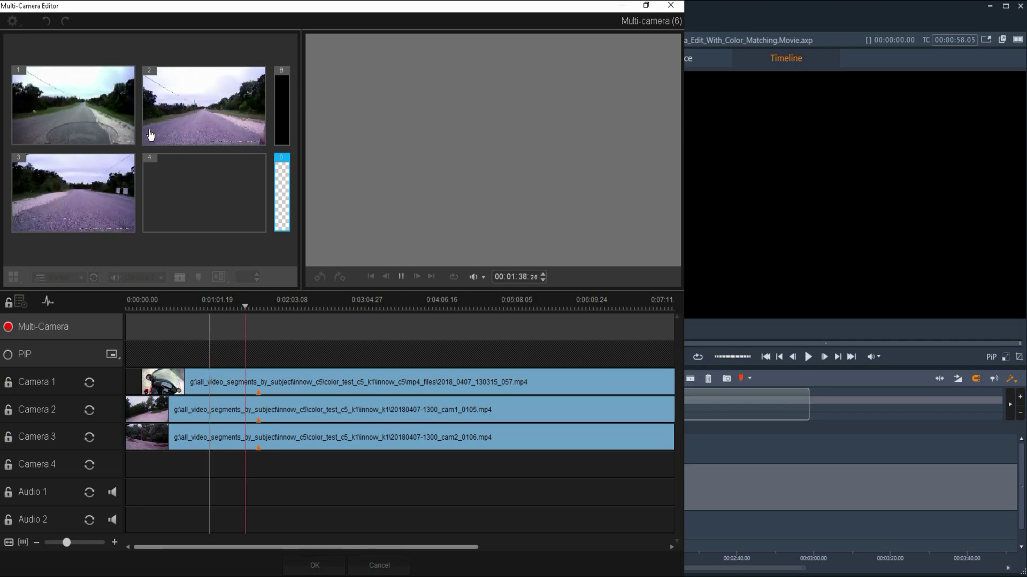
click(69, 115)
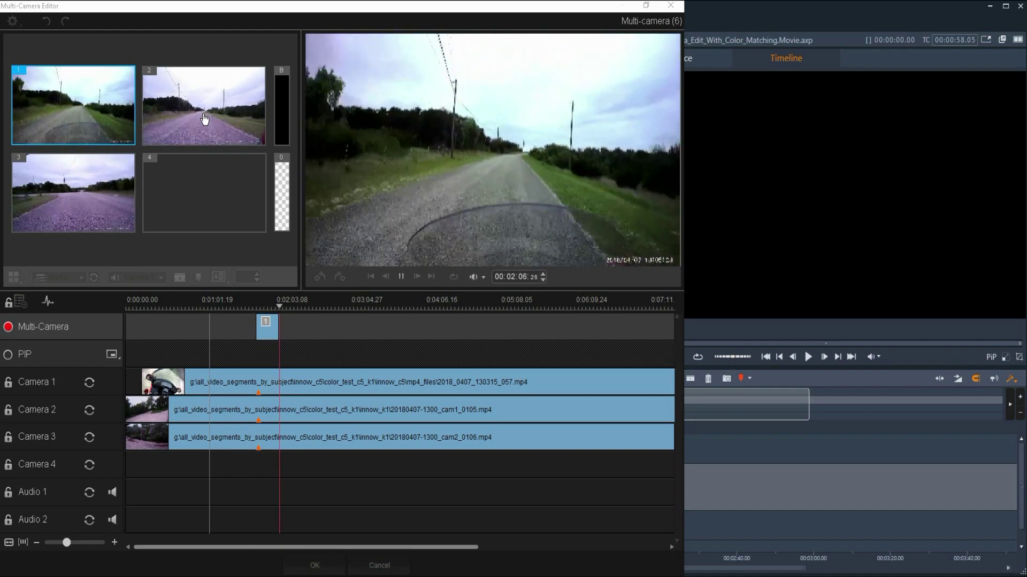
click(204, 118)
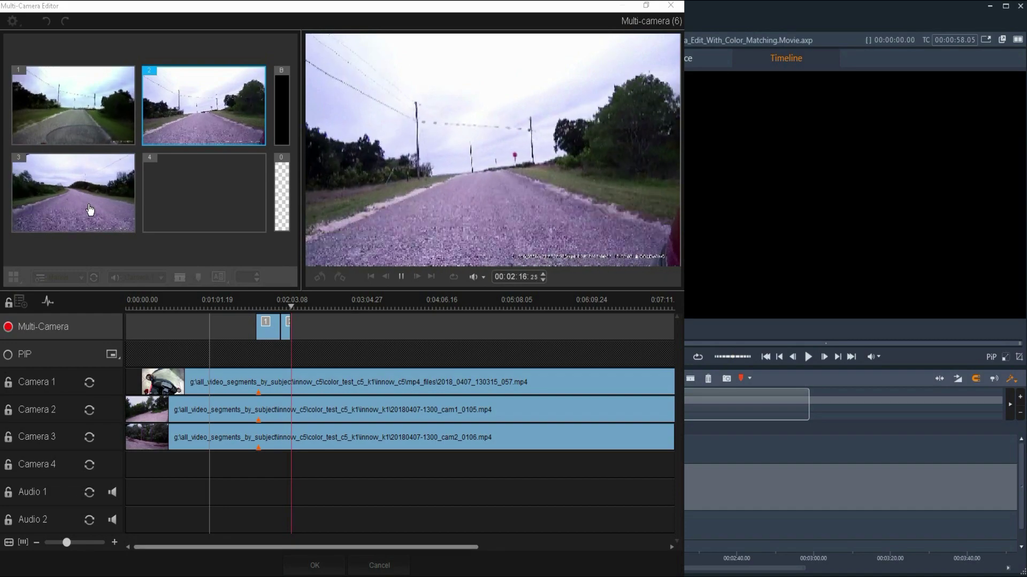
click(90, 209)
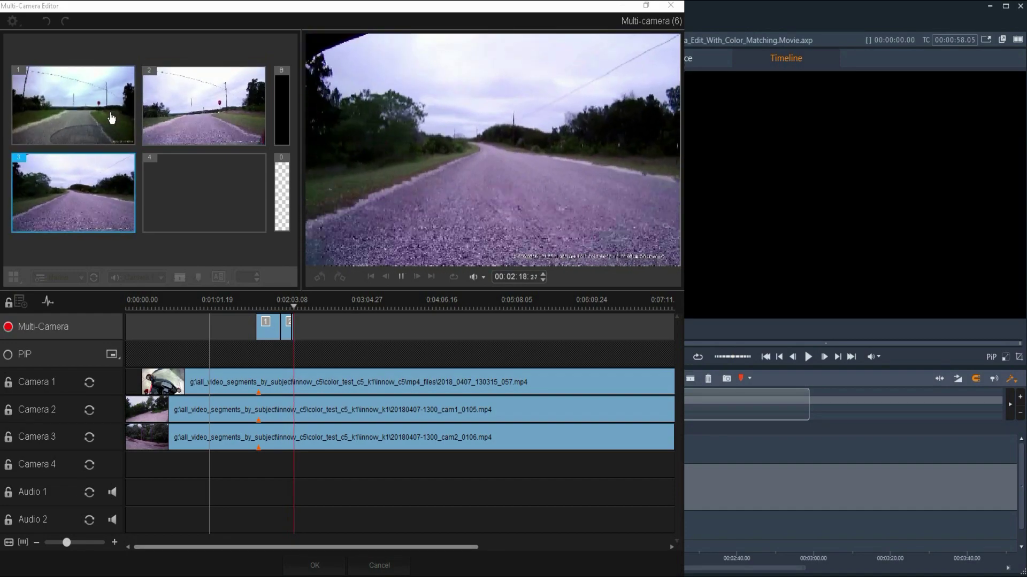
click(112, 117)
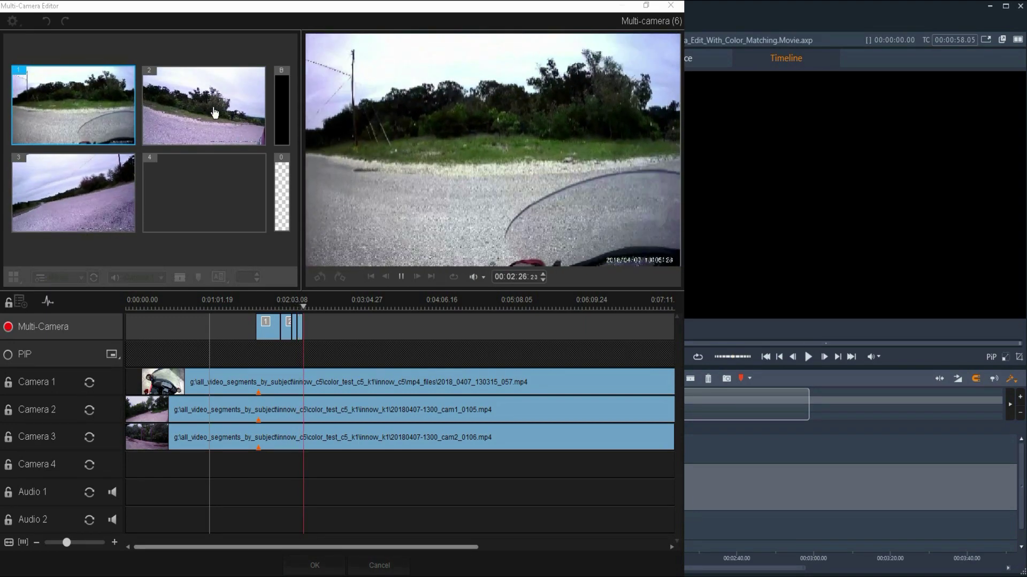
click(214, 112)
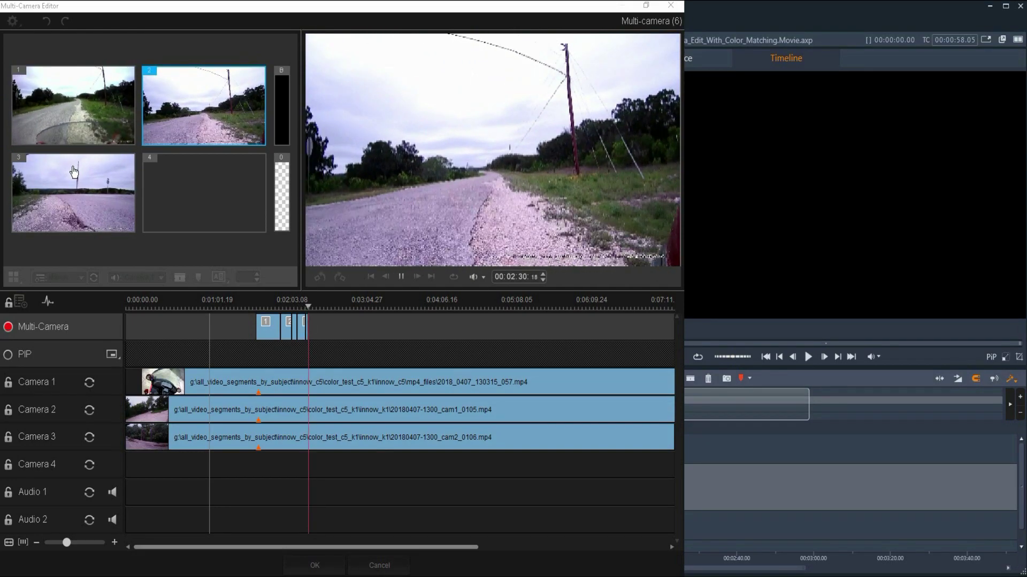
click(75, 183)
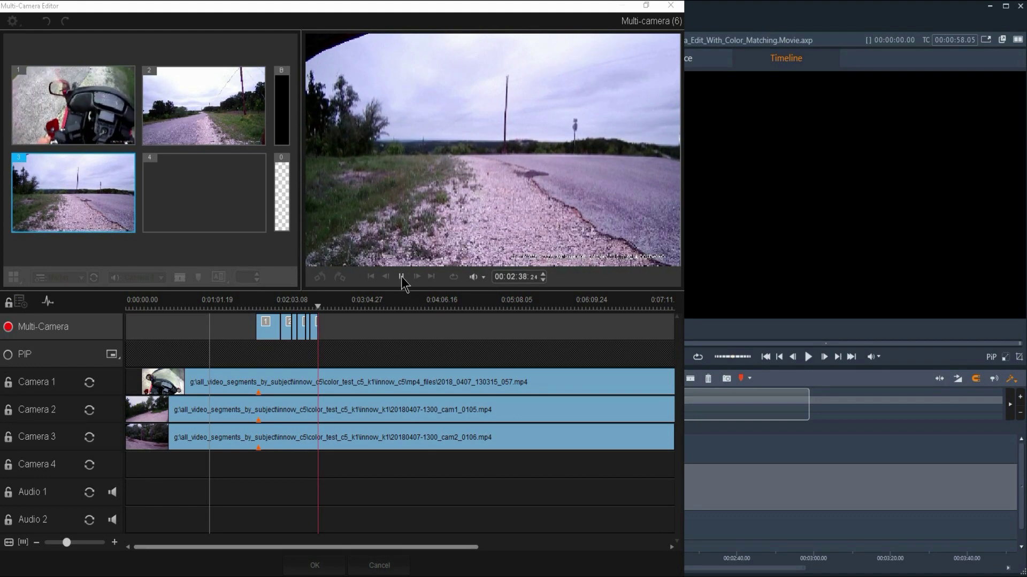
key(space)
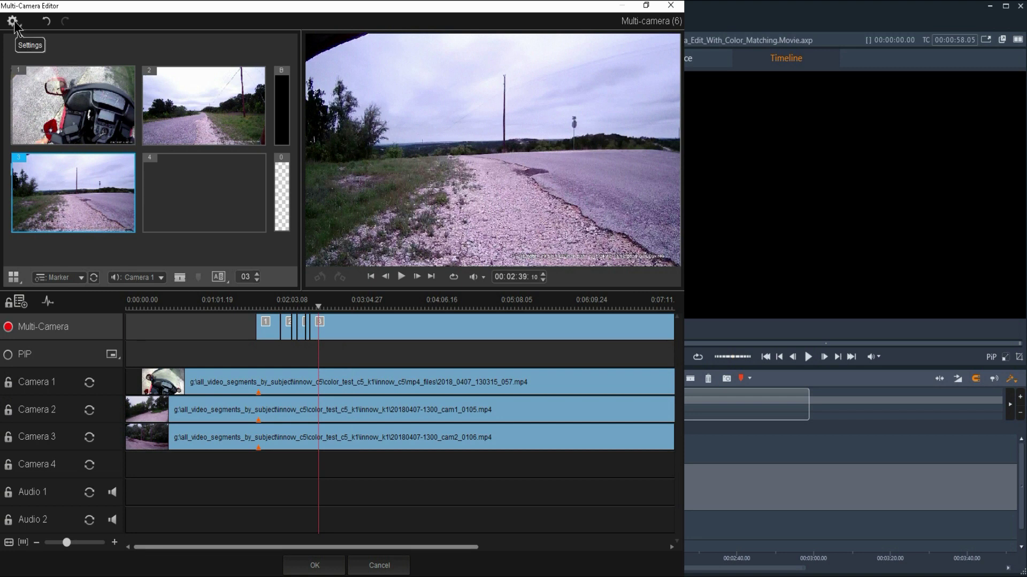
click(280, 100)
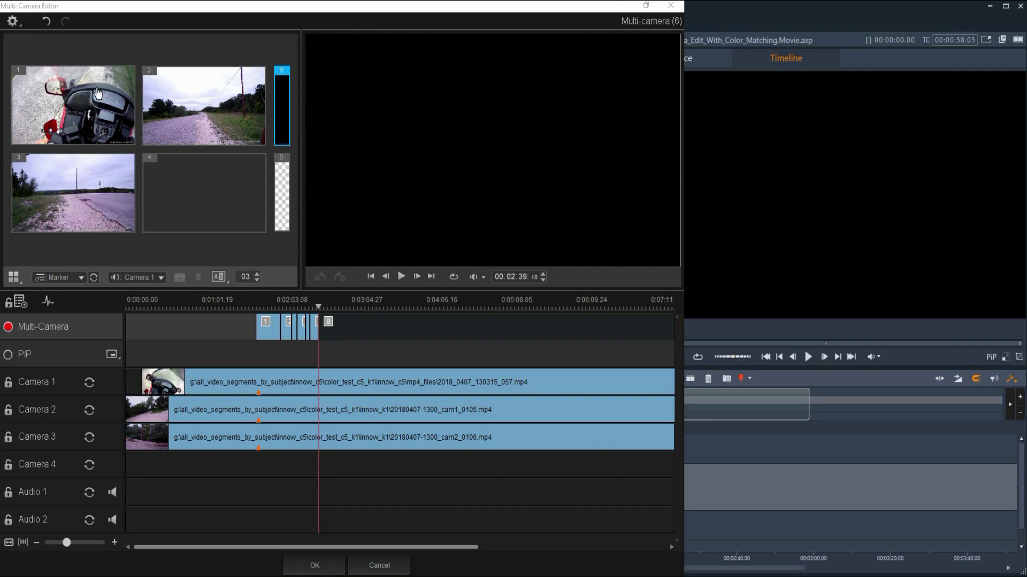
Save the multi-camera project under the name Test1 and accept the edit to return to the main workspace.
click(12, 22)
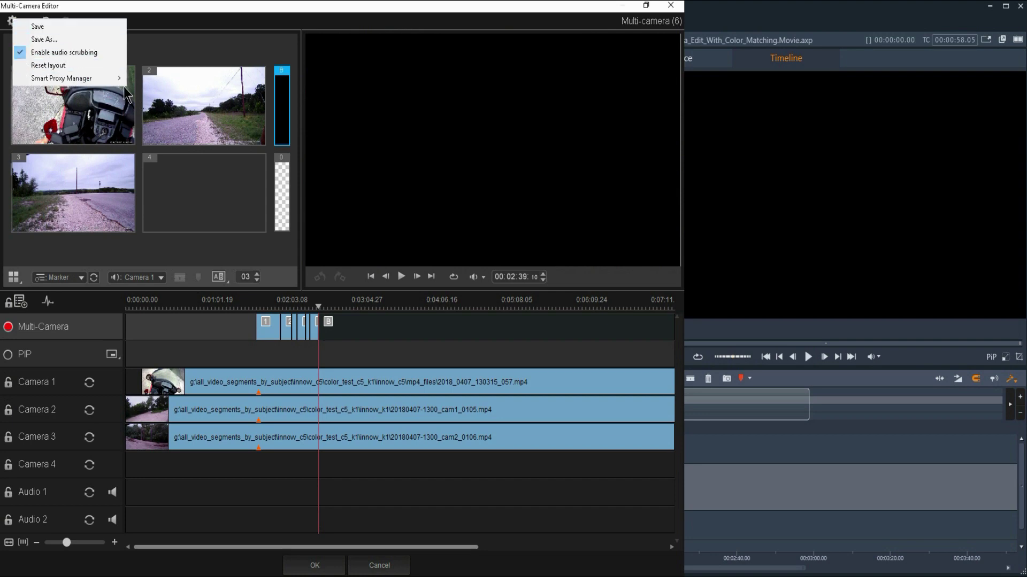
mouse_move(120, 81)
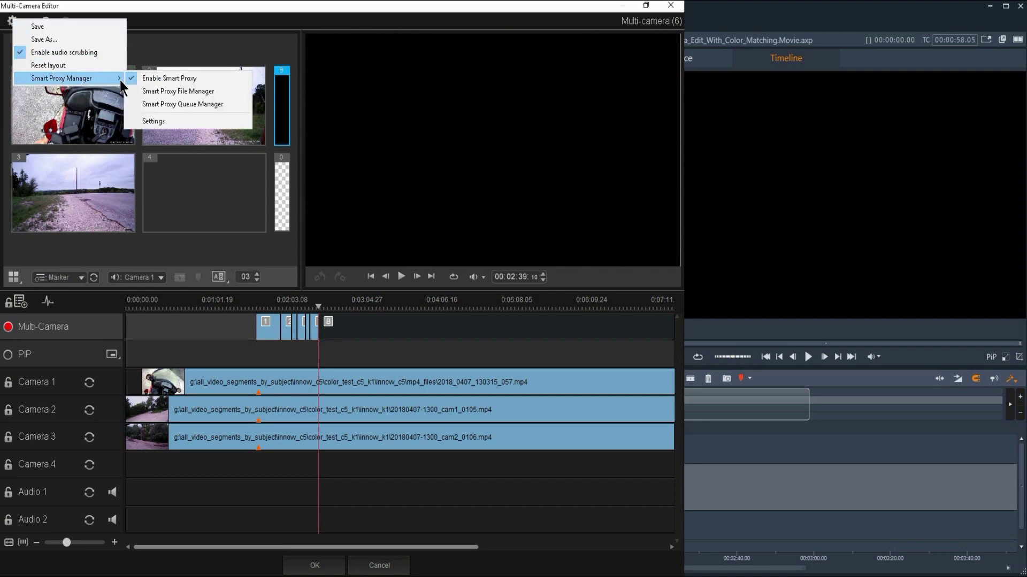
click(69, 44)
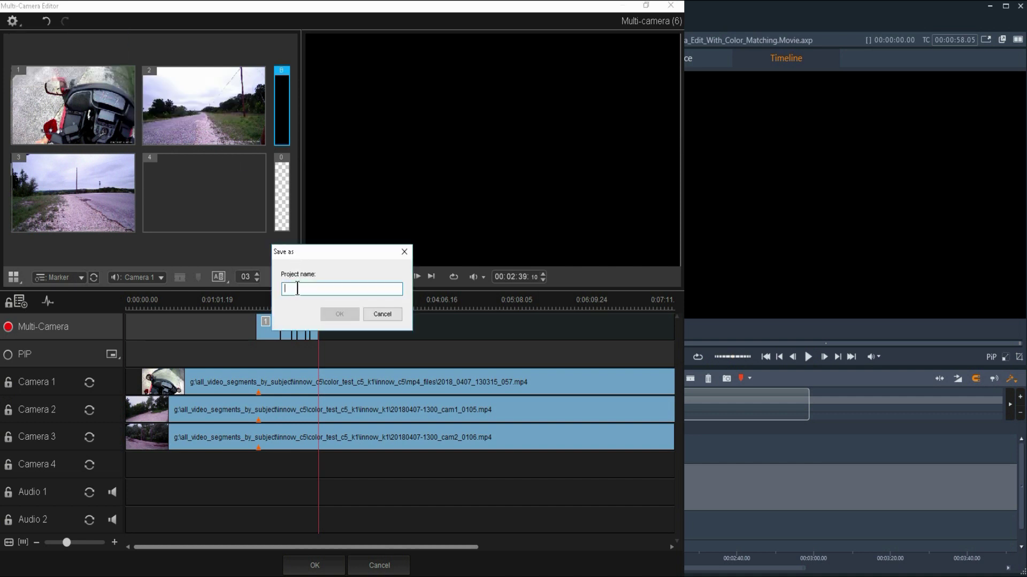
text(Test1)
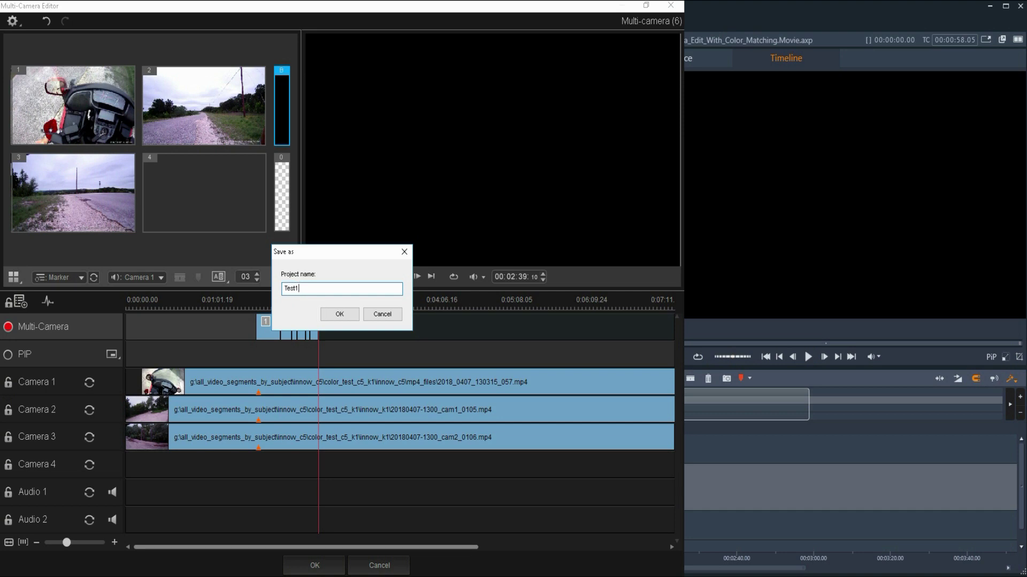
click(344, 310)
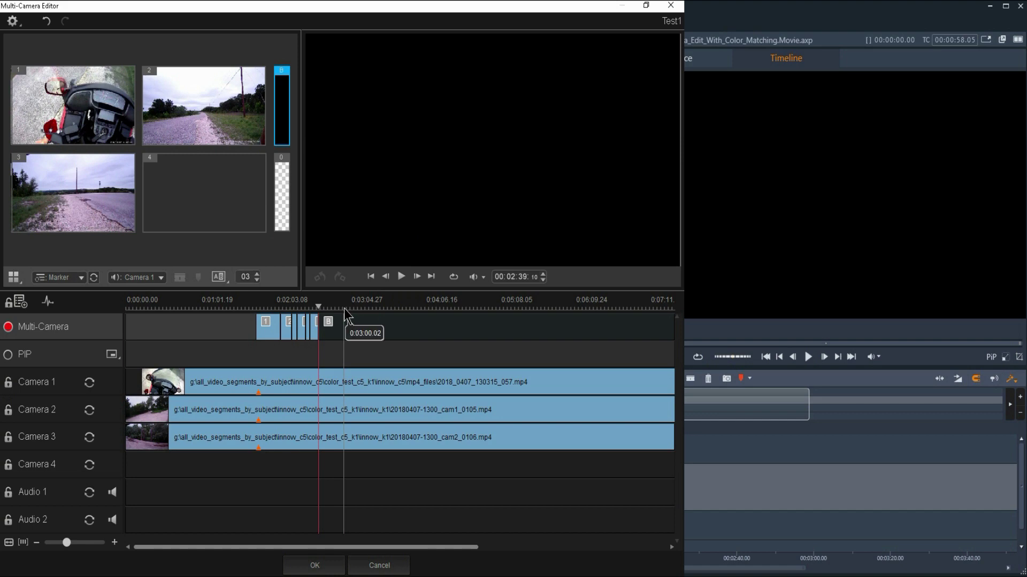
click(315, 567)
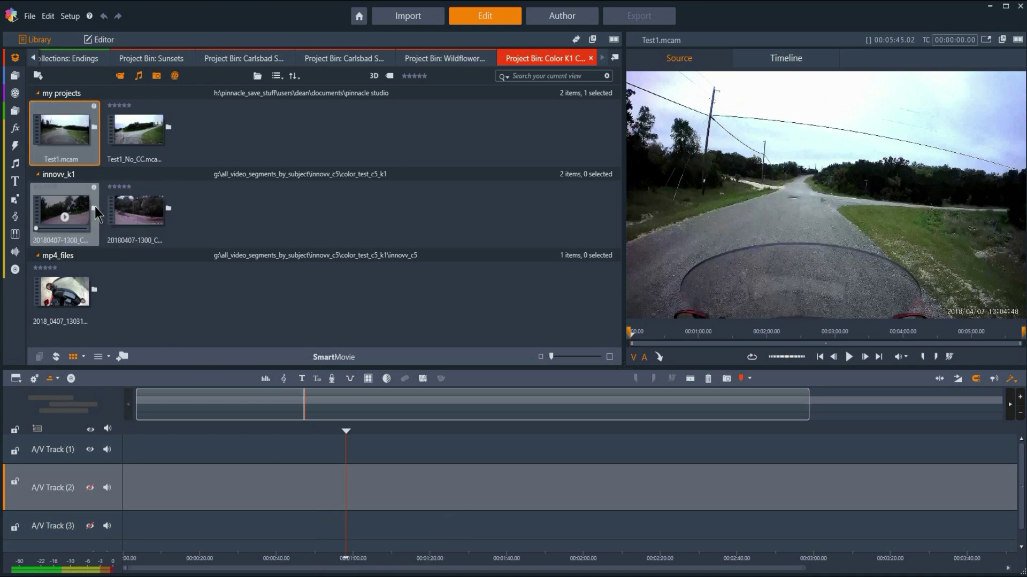
Place Test1.mcam from the project bin at the start of A/V Track (2).
mouse_move(58, 123)
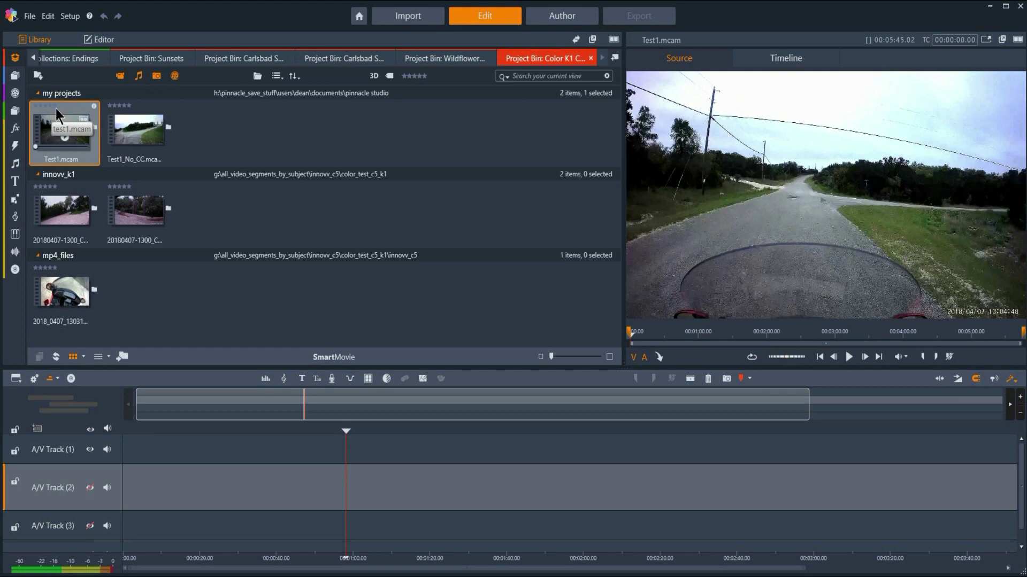
drag(70, 107, 149, 493)
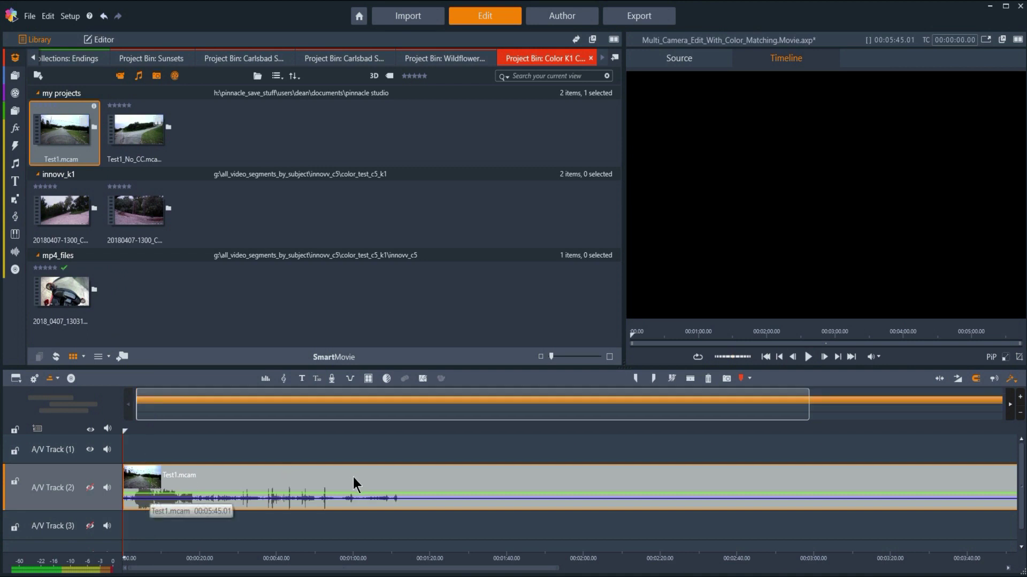
Check the Enhance corrections available for the whole Test1 clip on A/V Track (2).
click(194, 480)
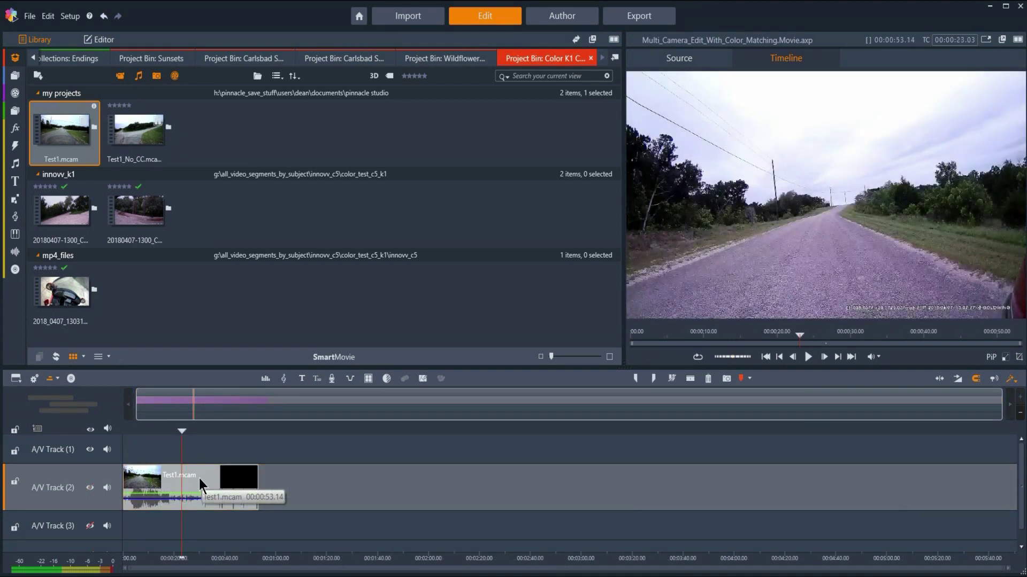
click(199, 479)
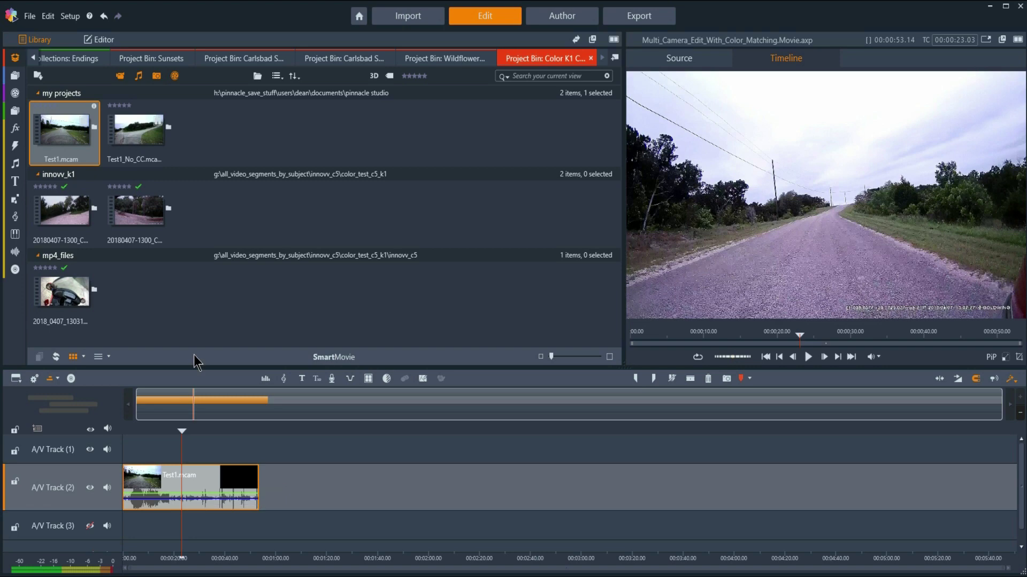
click(103, 41)
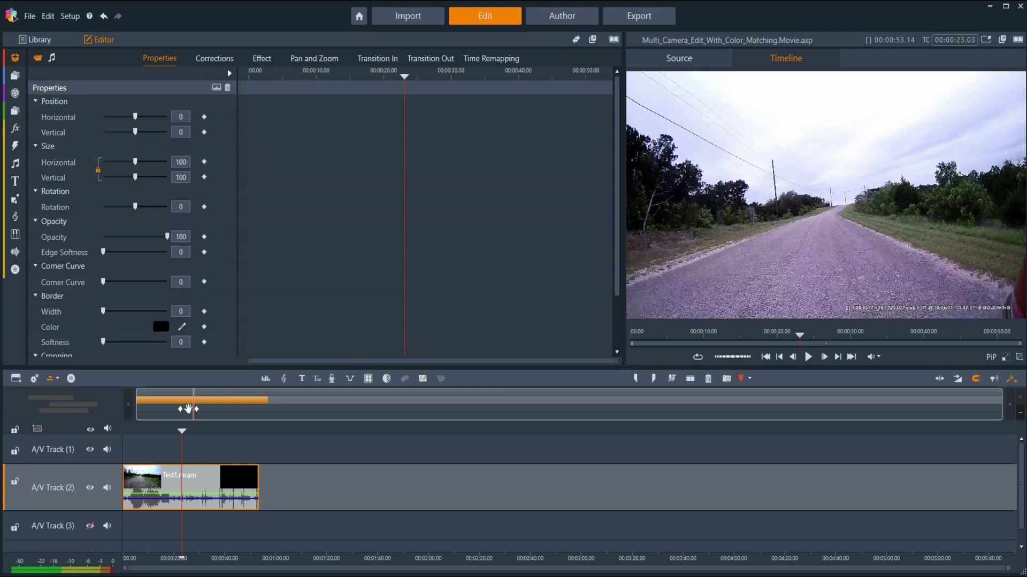
click(210, 59)
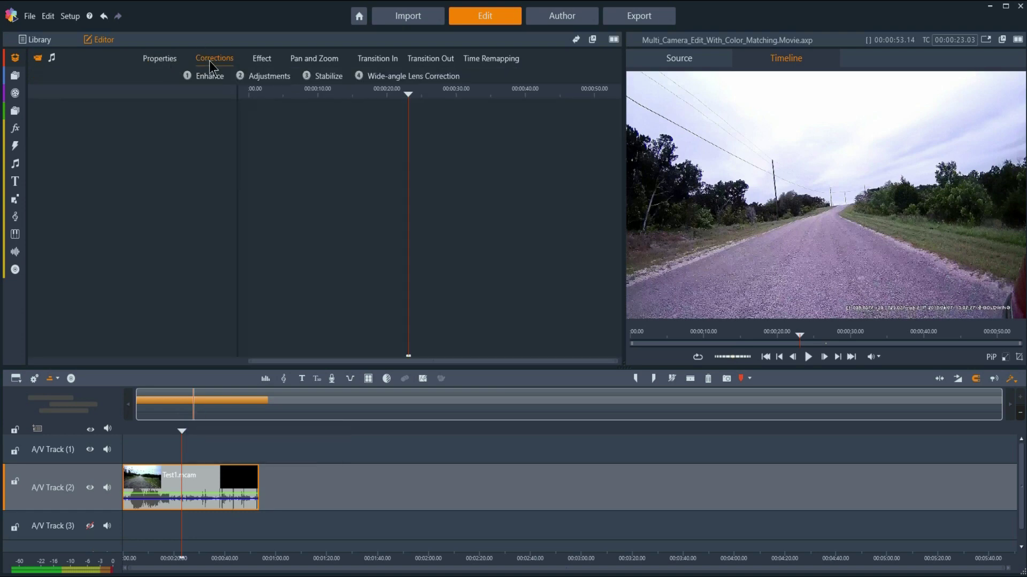
click(209, 75)
Open the Test1 clip in the sub editor and trim the Fade to Black segment by splitting at 00:00:54.12 and deleting the remainder.
right_click(201, 480)
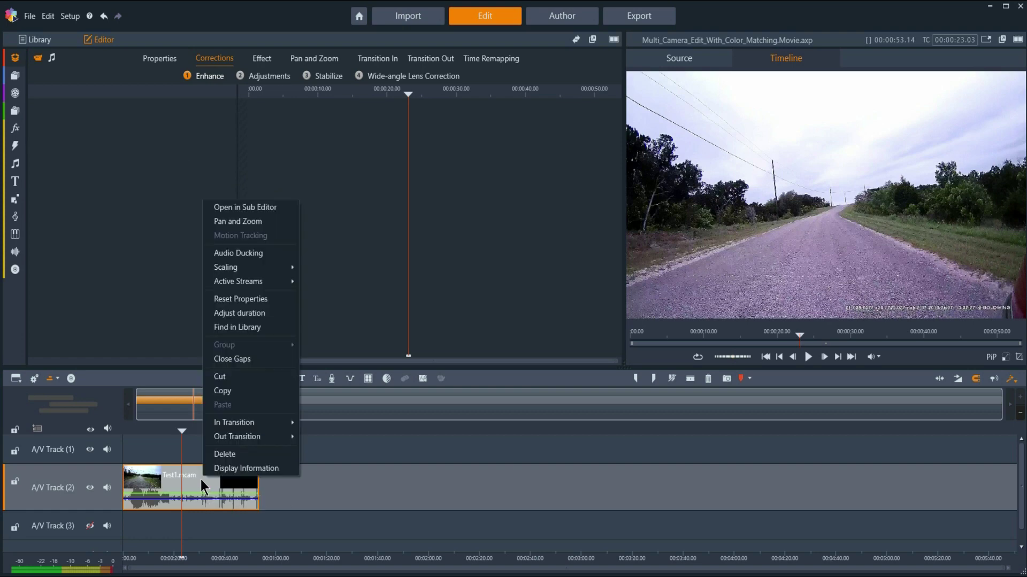
click(256, 208)
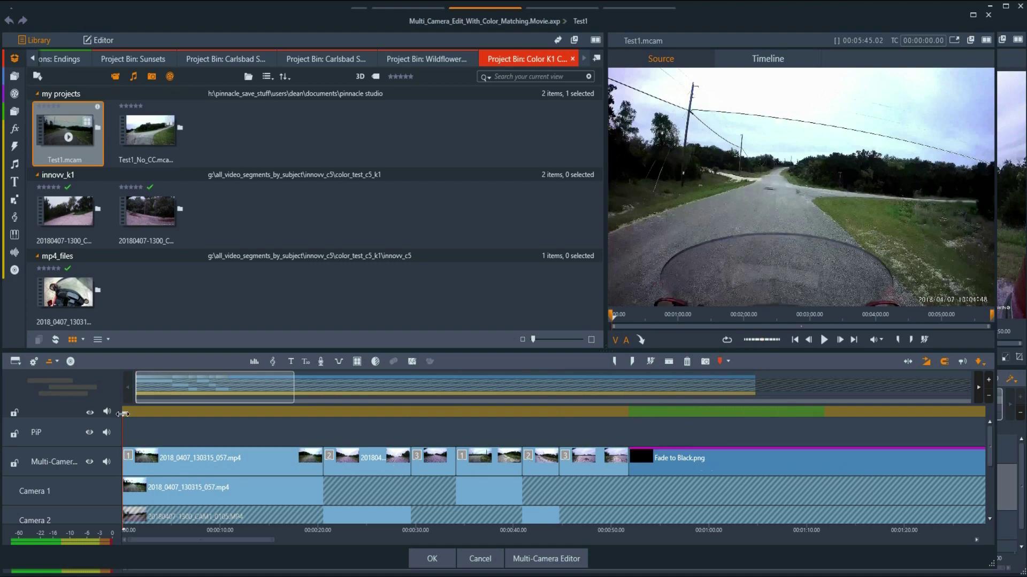
drag(122, 414, 654, 436)
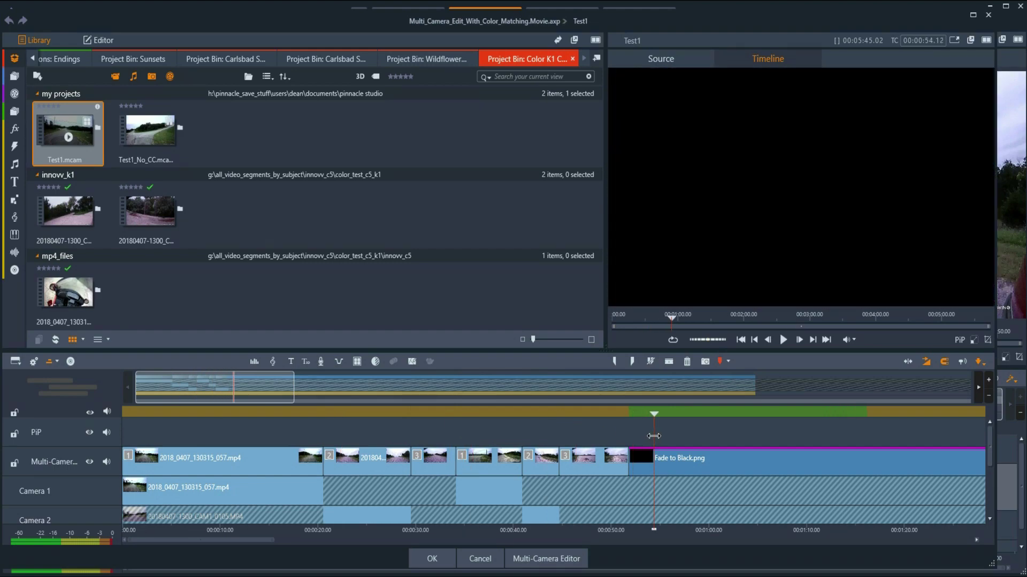
click(668, 362)
click(678, 472)
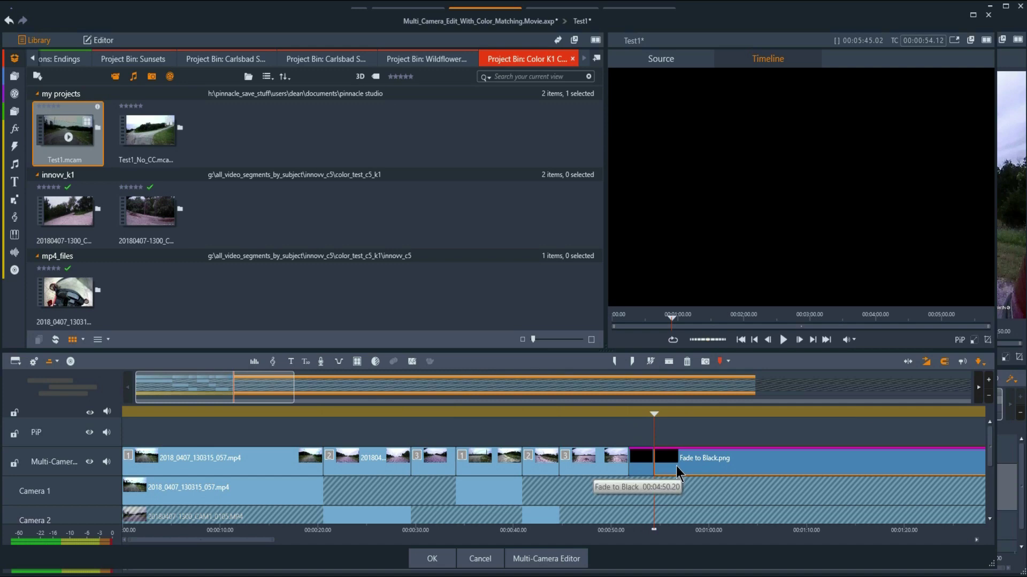
key(Delete)
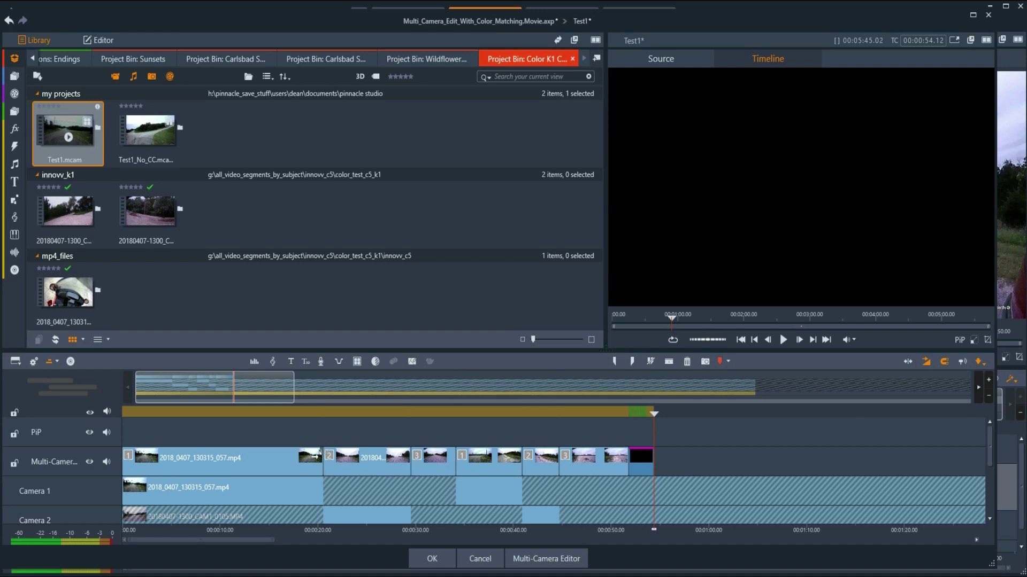
Add a short dissolve at each of the six cuts on the Multi-Camera track, including the cut into Fade to Black.
click(322, 453)
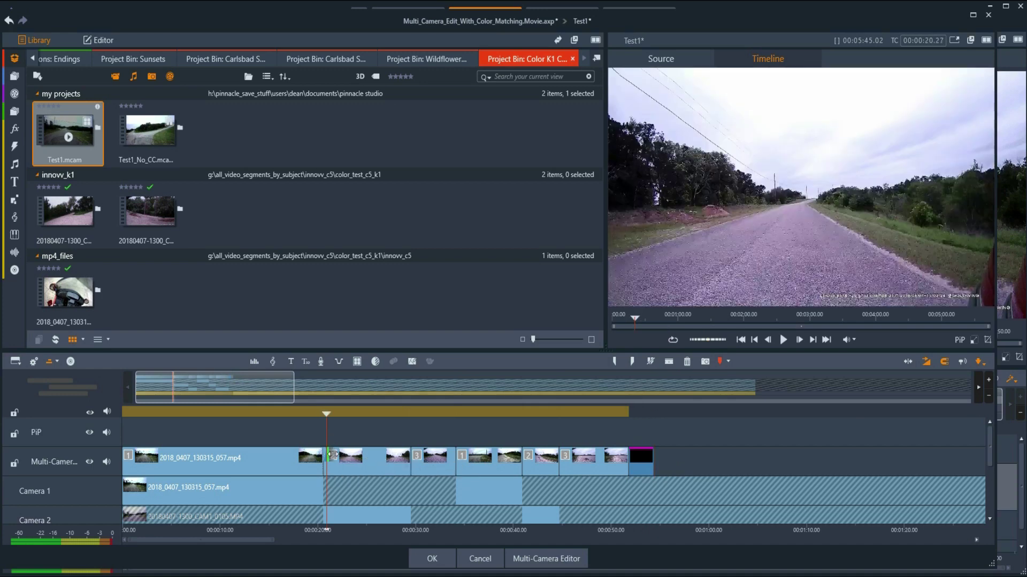
click(416, 455)
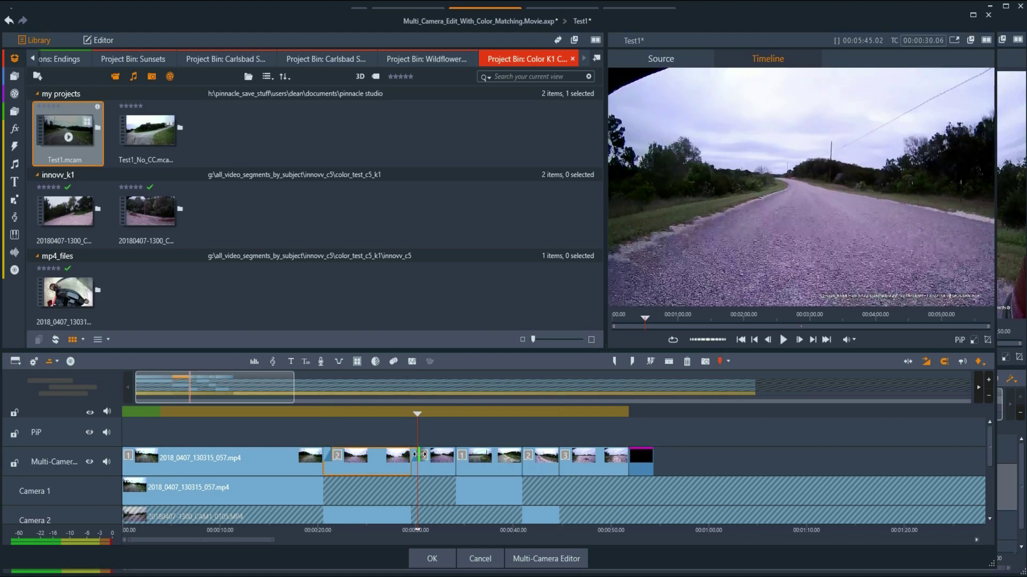
click(463, 455)
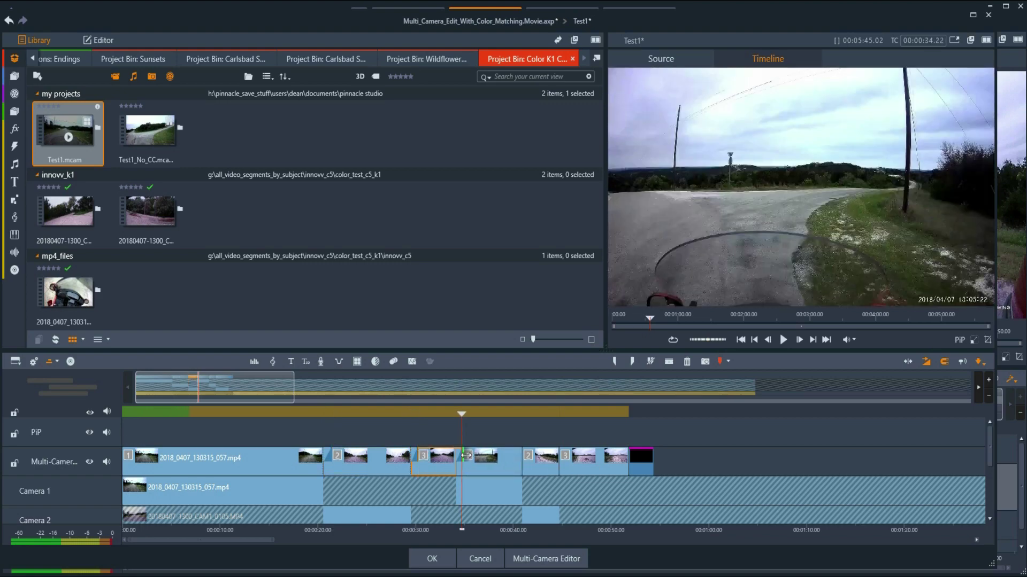
click(527, 455)
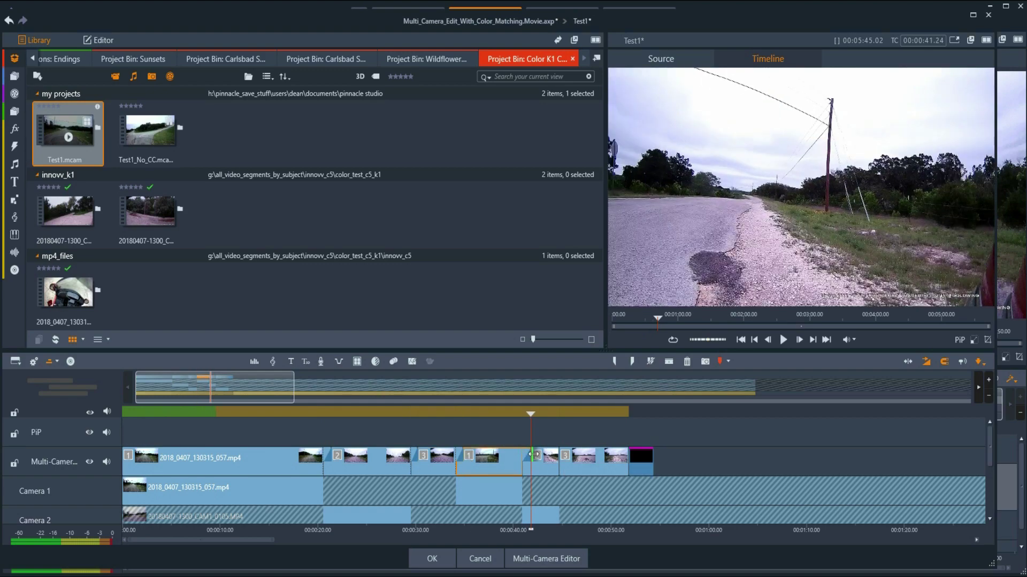
click(558, 458)
click(566, 454)
click(569, 454)
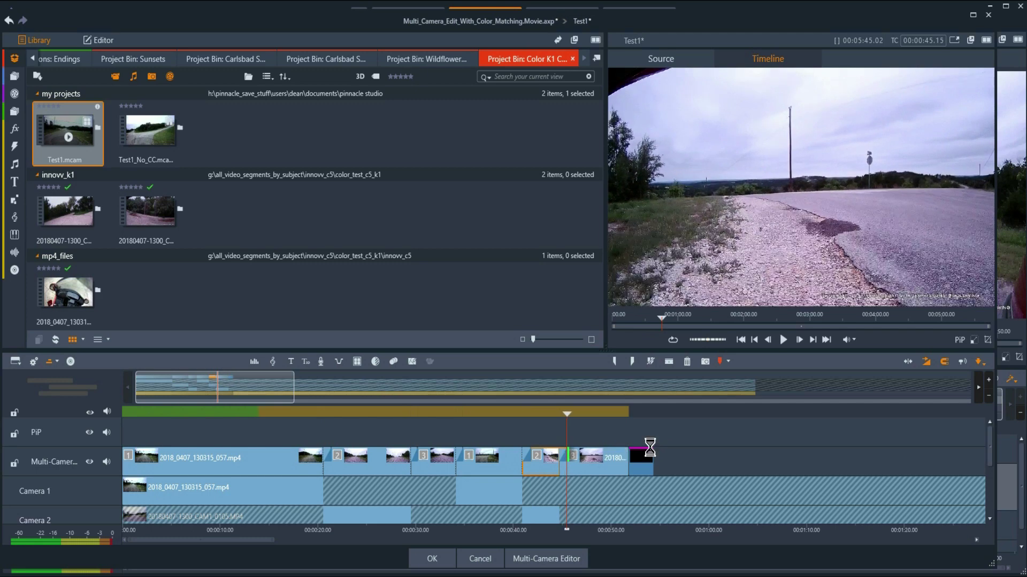
click(635, 454)
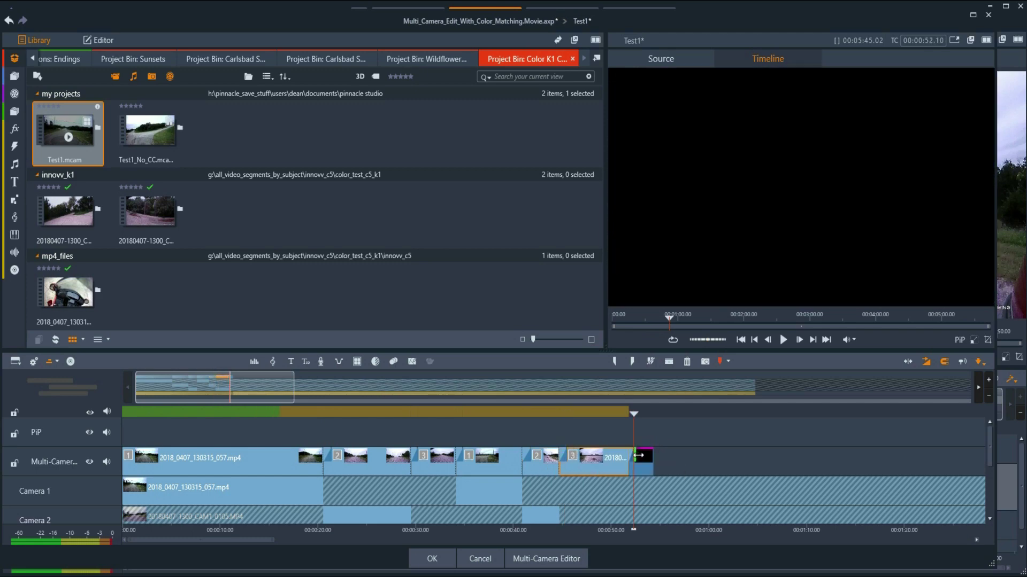
click(640, 463)
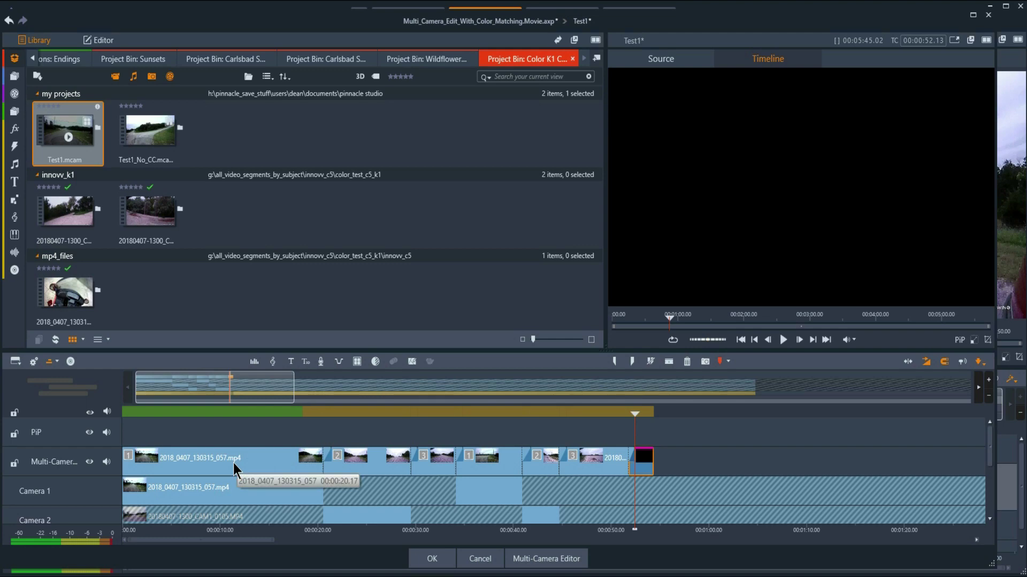
Enhance the first camera 1 clip on the Multi-Camera track with Brightness 26, Contrast 15, Saturation 65 and Clarity 20.
key(Home)
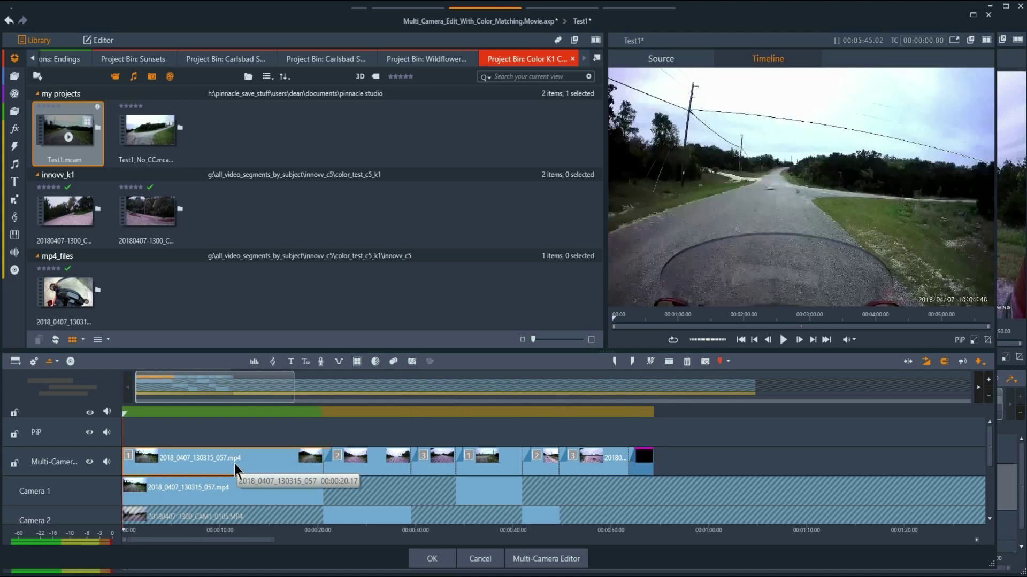
click(102, 44)
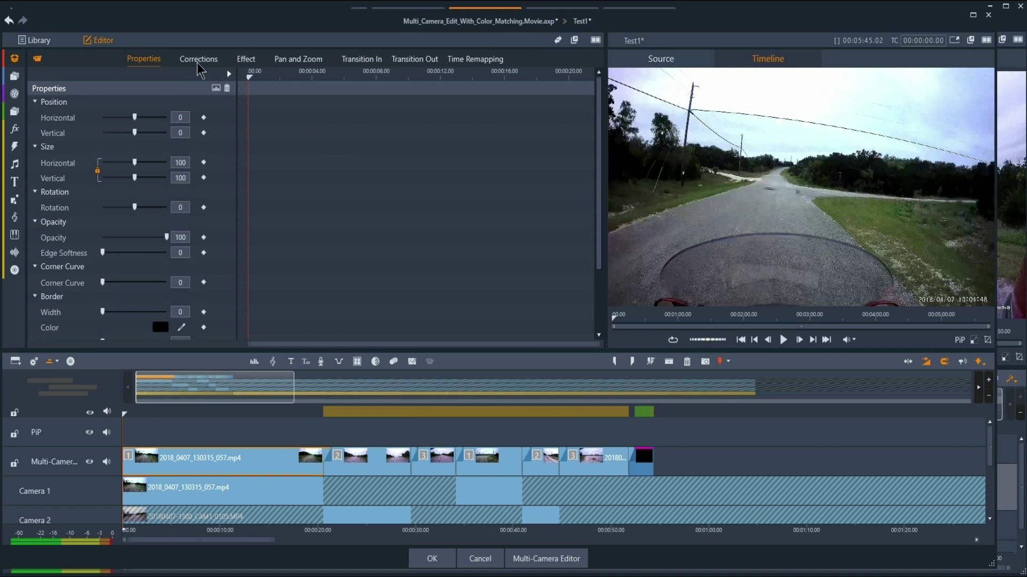
click(198, 60)
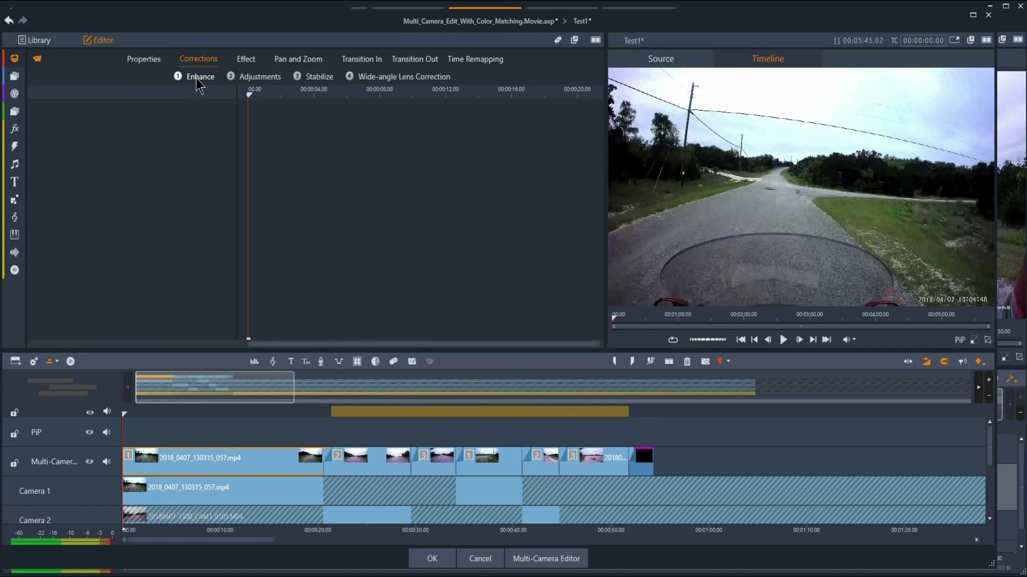
click(196, 78)
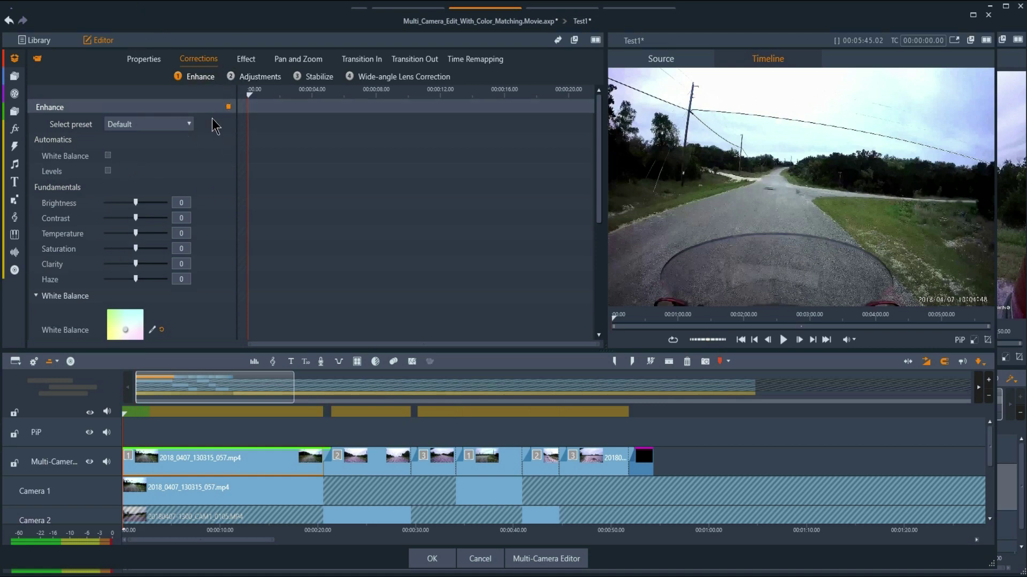
text(26)
click(182, 217)
text(5)
click(183, 249)
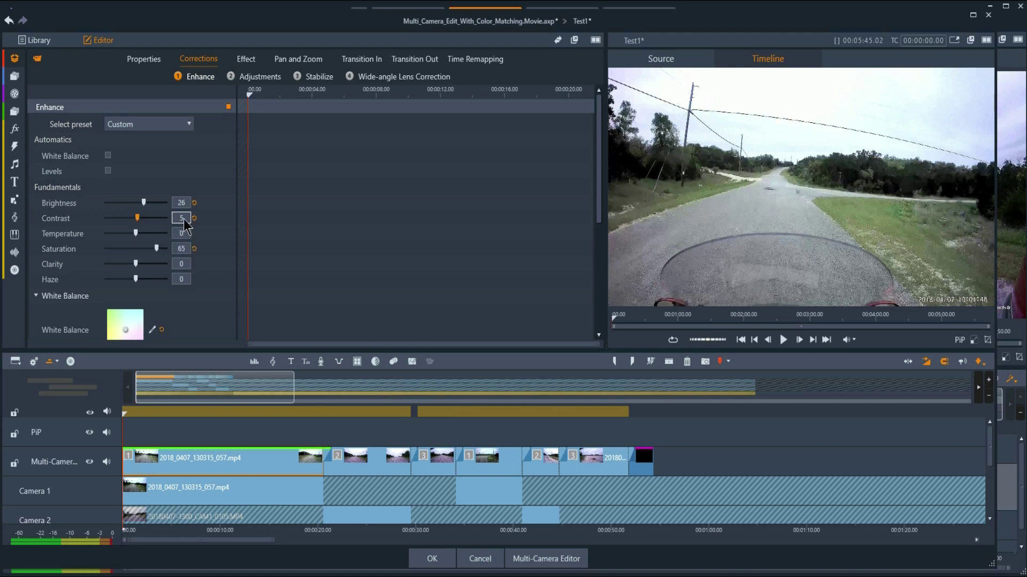
click(182, 264)
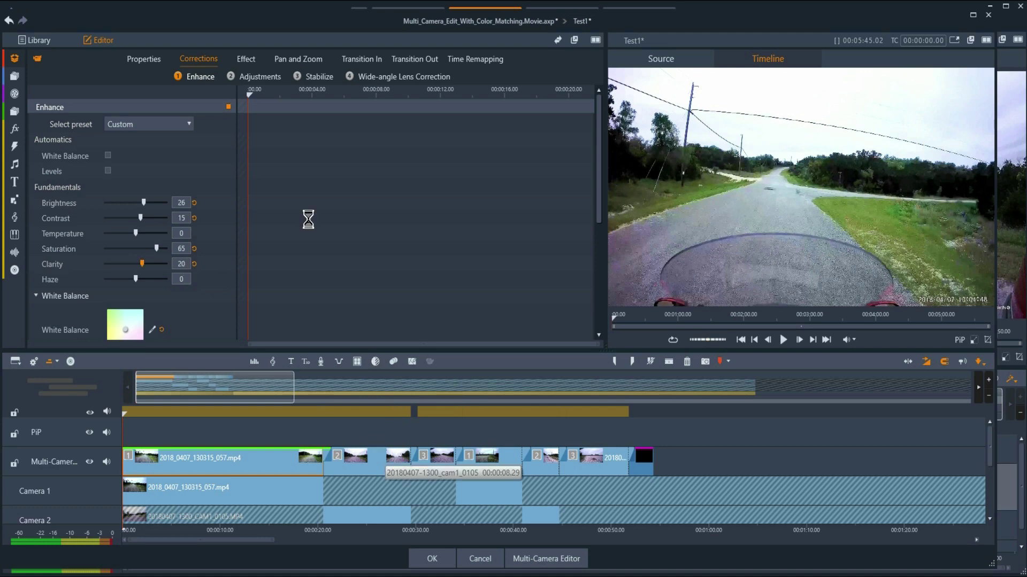
Enhance the first camera 2 clip on the Multi-Camera track with Brightness 20, Contrast 20, Saturation 65 and Clarity 20.
click(375, 459)
click(198, 59)
click(199, 77)
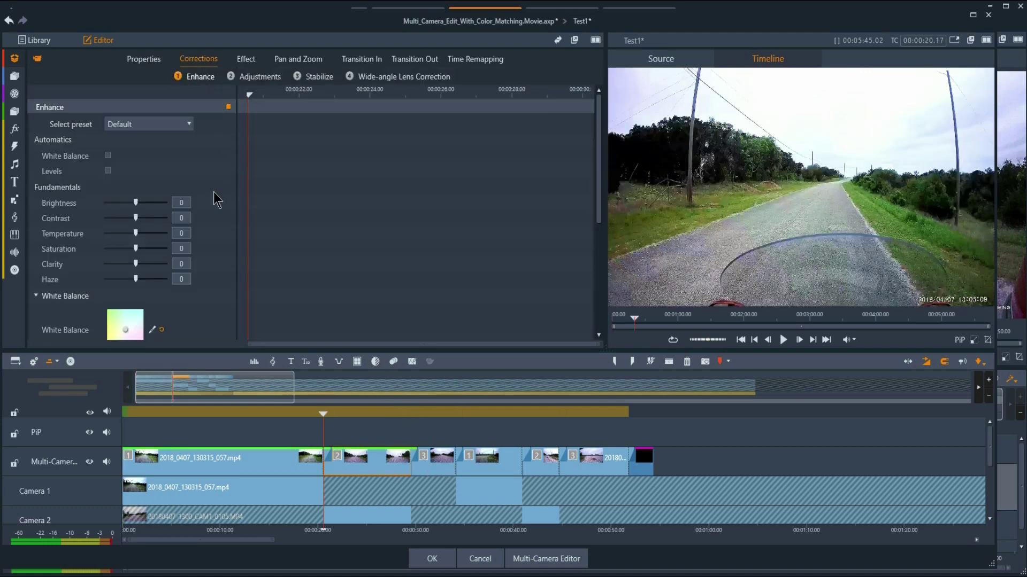
click(184, 203)
text(20)
click(183, 217)
text(20)
click(184, 248)
text(65)
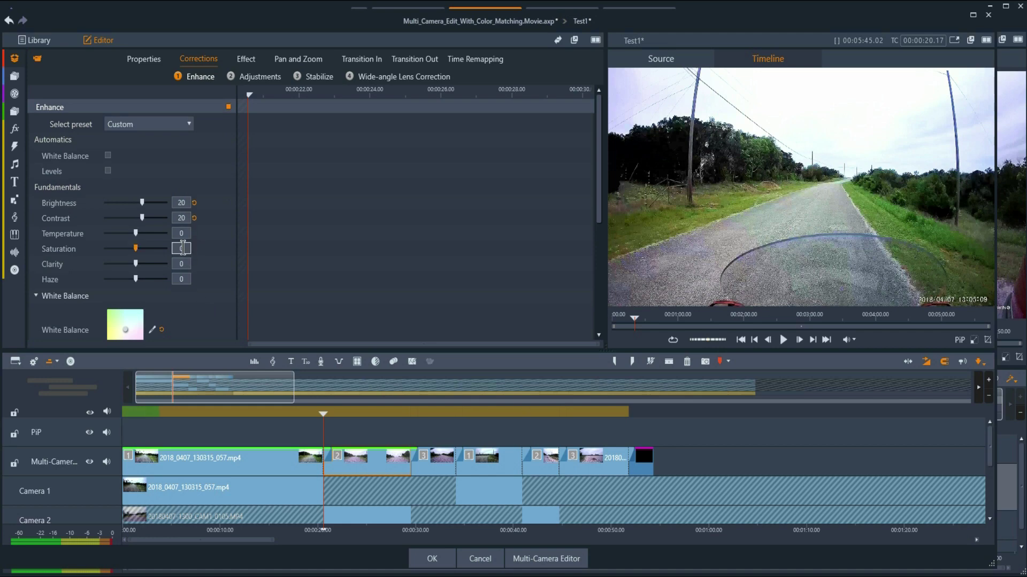
click(184, 264)
text(20)
Preview the first camera 2 clip at 00:00:22.03 and shift its white balance toward yellow-green to counter the purple cast.
drag(323, 416, 338, 416)
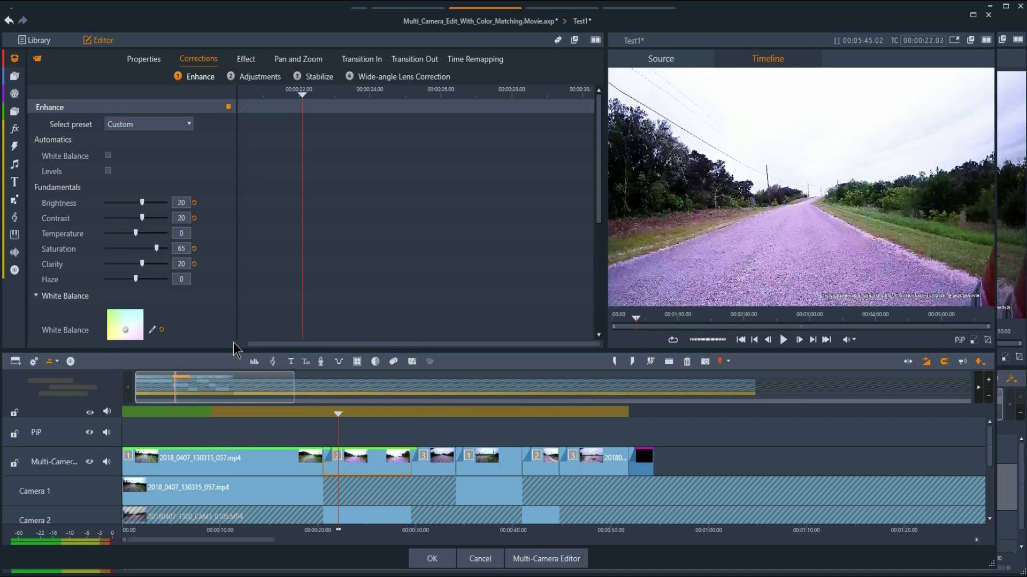
drag(232, 351, 232, 358)
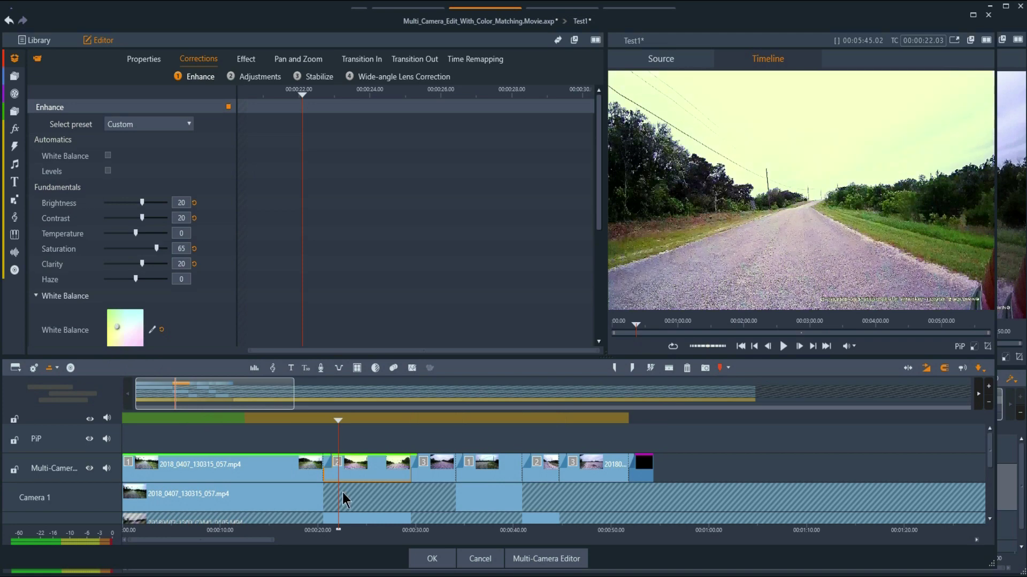
Enhance the first camera 3 clip with Brightness 20, Contrast 20, Saturation 65 and Clarity 20, and shift its white balance toward yellow-green.
click(426, 470)
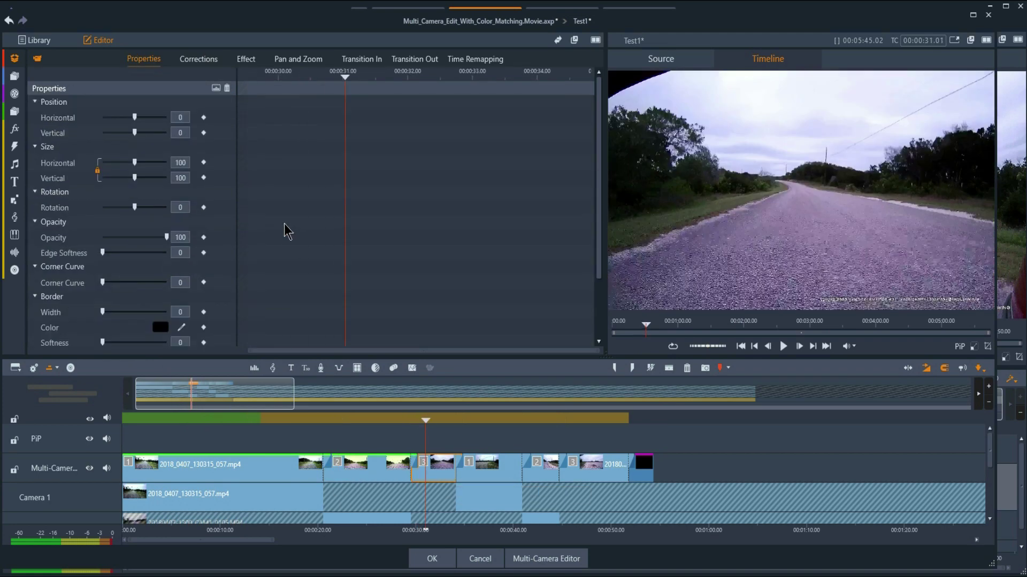
click(197, 59)
click(198, 78)
click(180, 202)
text(20)
click(182, 217)
text(20)
key(Return)
click(182, 248)
text(65)
click(185, 264)
text(20)
key(Return)
drag(426, 421, 429, 421)
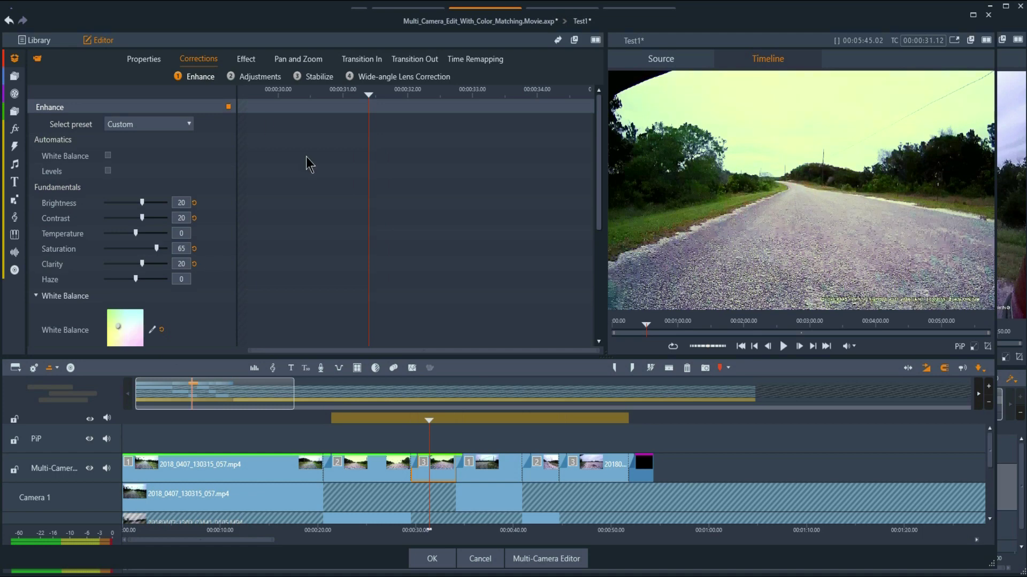
Enhance the second camera 1 clip on the Multi-Camera track with Brightness 25, Contrast 15, Saturation 50 and Clarity 20.
click(475, 451)
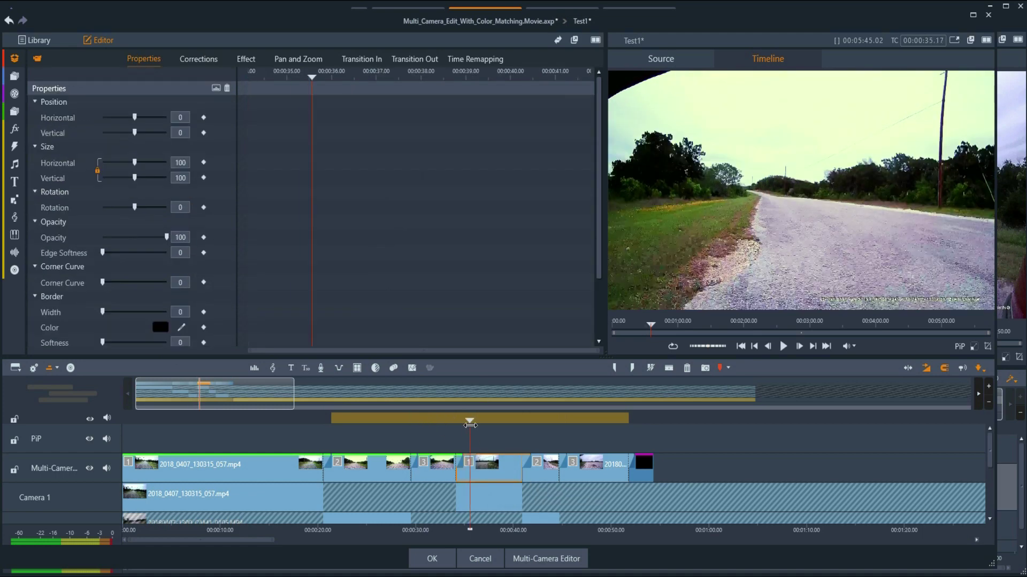
click(198, 62)
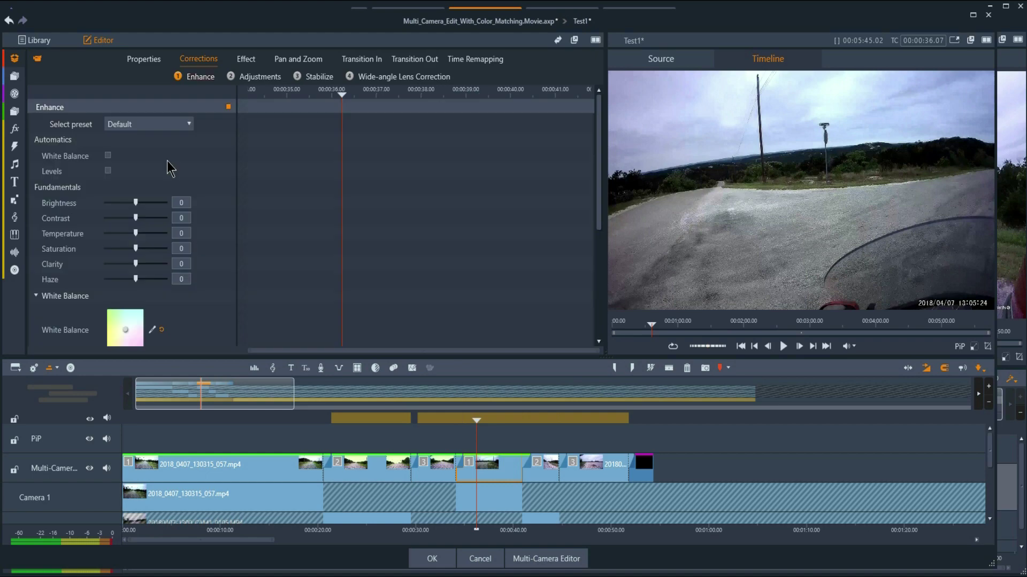
click(182, 203)
text(25)
click(181, 218)
text(15)
key(Tab)
key(Tab)
text(50)
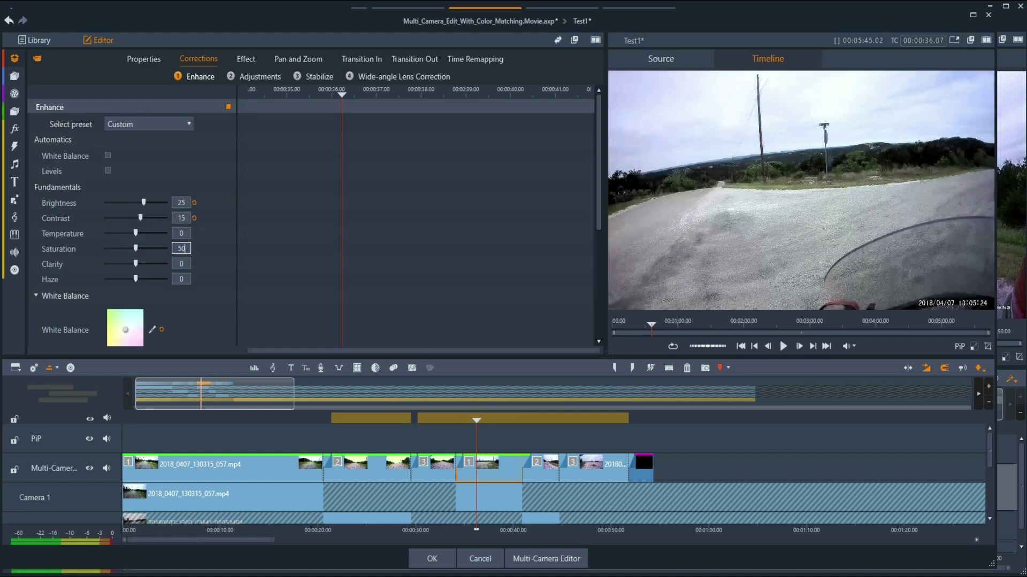
key(Tab)
text(20)
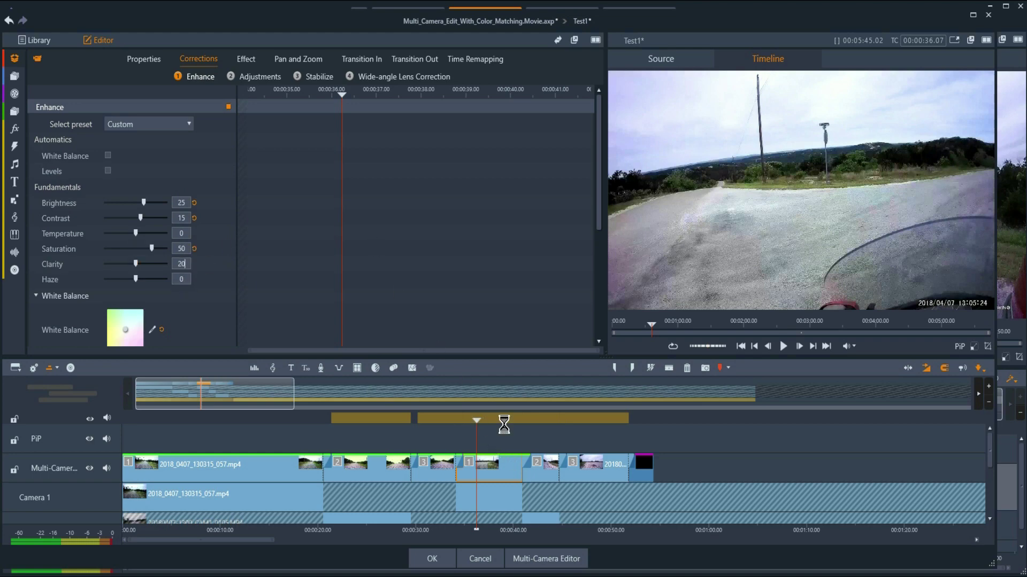
Enhance the second camera 2 clip with Brightness 20, Contrast 20, Saturation 65 and Clarity 20, and shift its white balance toward yellow-green.
drag(504, 423, 538, 422)
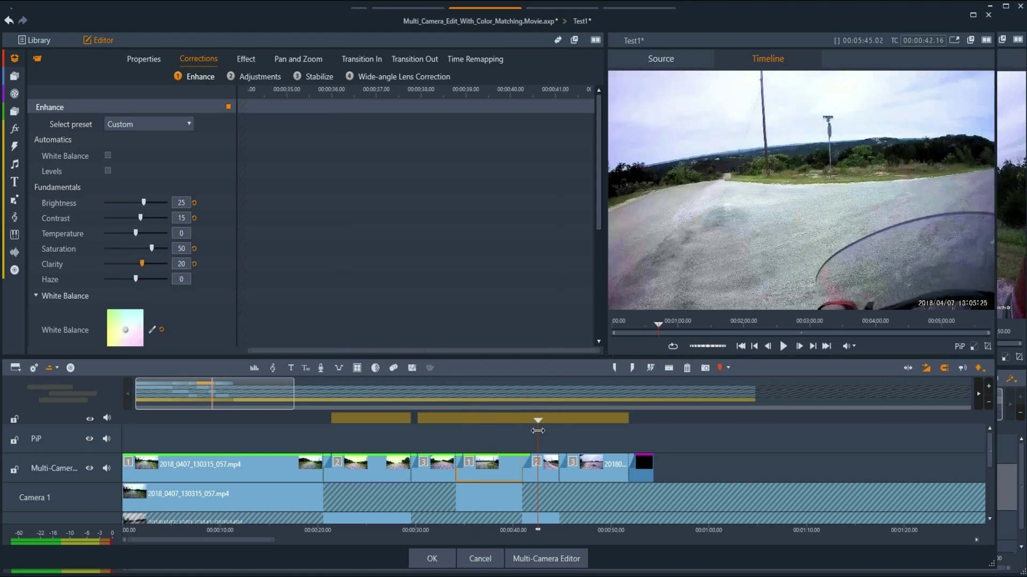
click(537, 471)
click(199, 59)
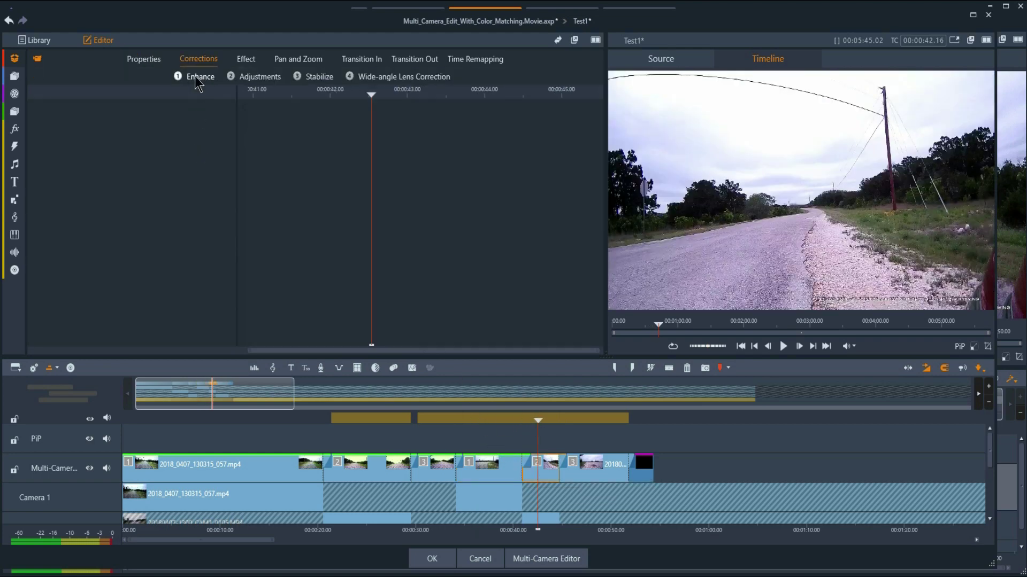
click(197, 78)
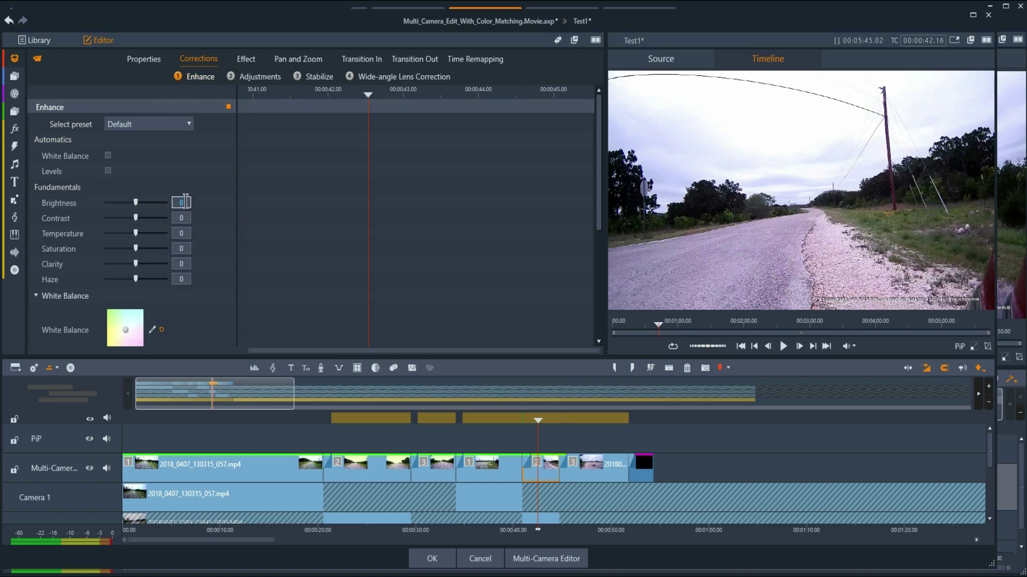
click(181, 202)
text(20)
click(182, 217)
text(20)
click(181, 249)
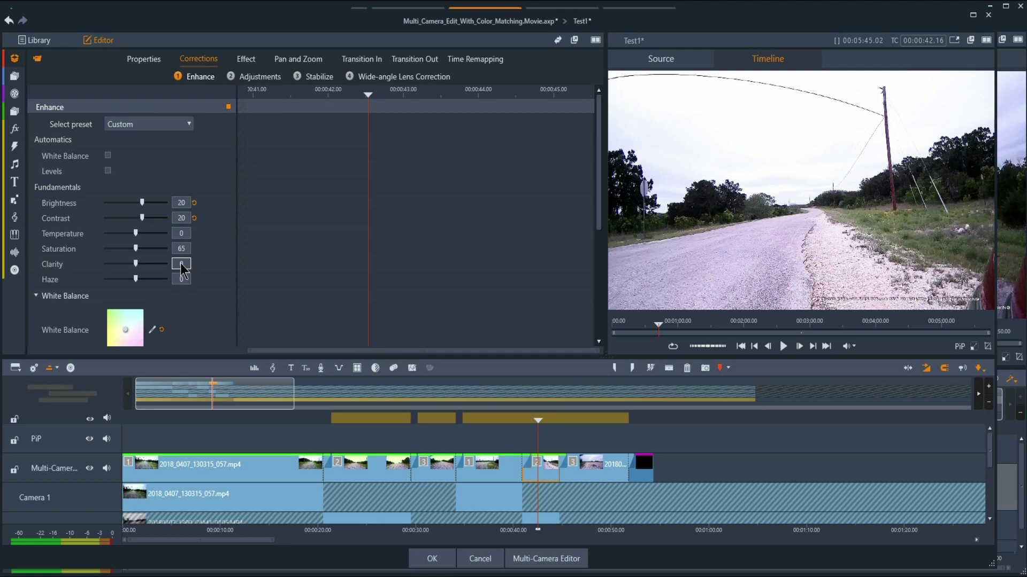
mouse_move(557, 424)
mouse_down()
mouse_move(573, 425)
mouse_move(538, 422)
mouse_up()
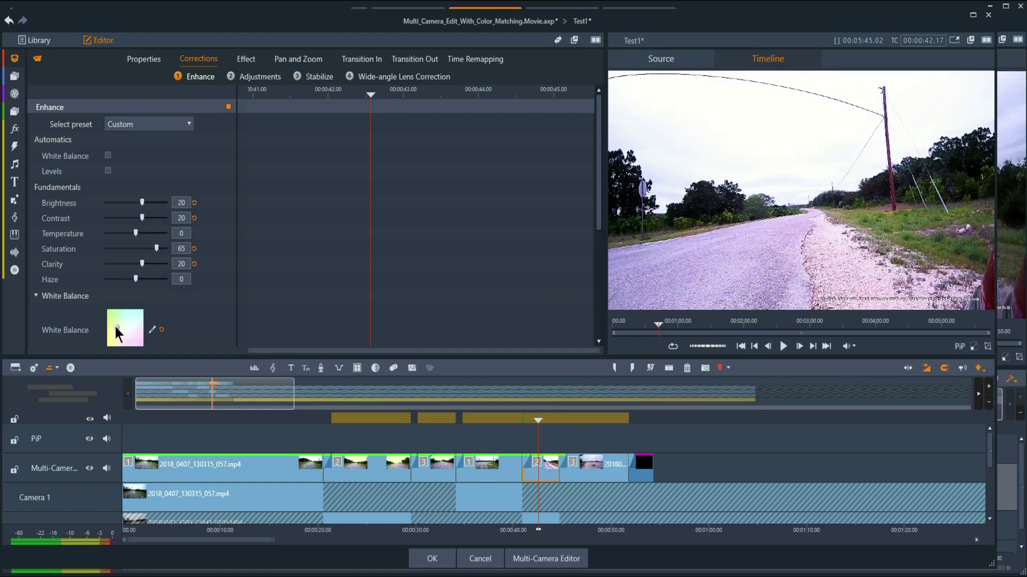
Enhance the last camera 3 clip with Brightness 20, Contrast 20 and Saturation 65, and shift its white balance toward yellow-green.
drag(538, 420, 600, 421)
click(599, 466)
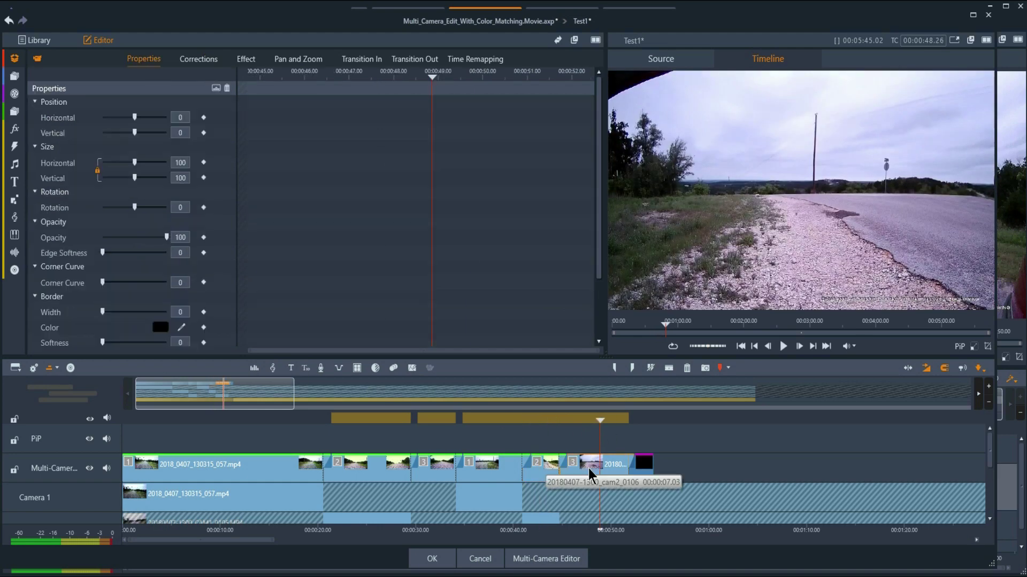
click(199, 59)
click(199, 76)
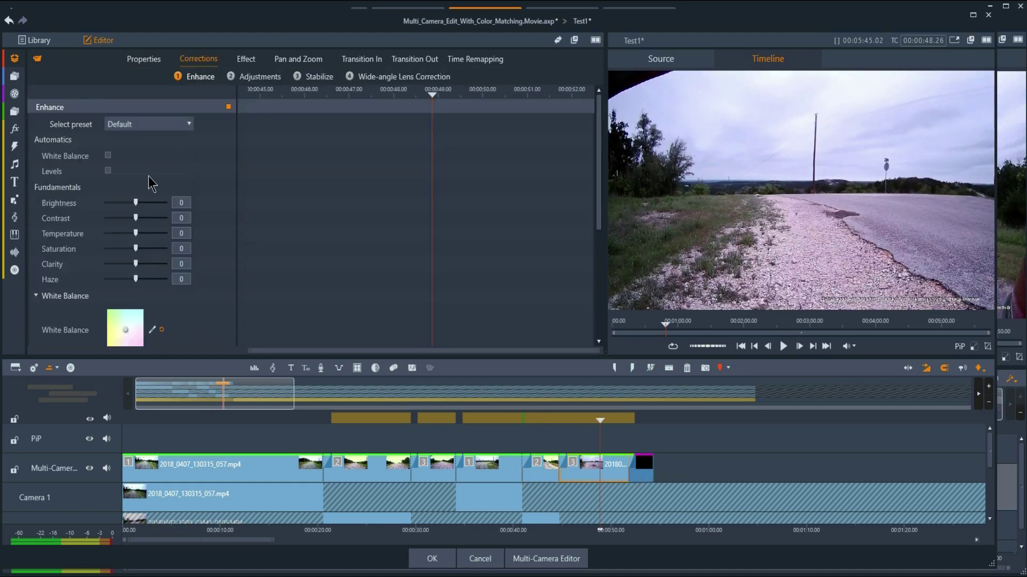
click(185, 216)
text(20)
click(182, 250)
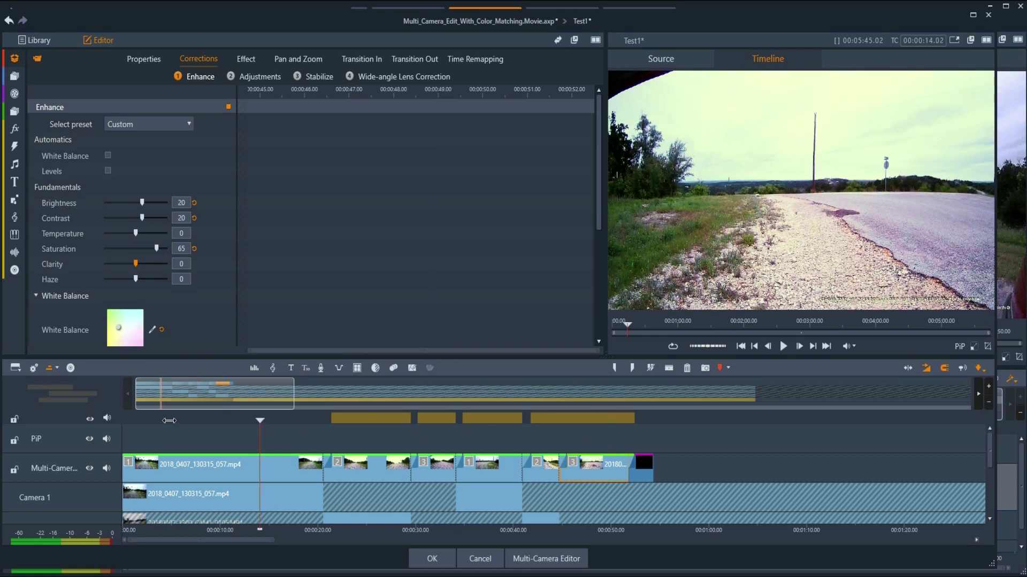
Review the color-matched edit from its start in the multi-camera timeline and as the Test1 clip on the movie timeline.
key(Home)
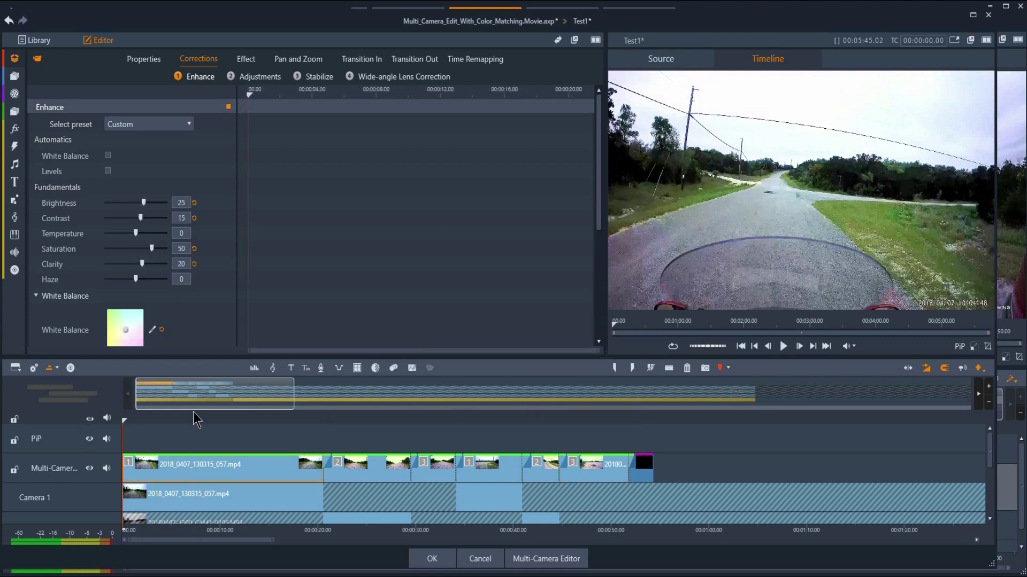
click(783, 345)
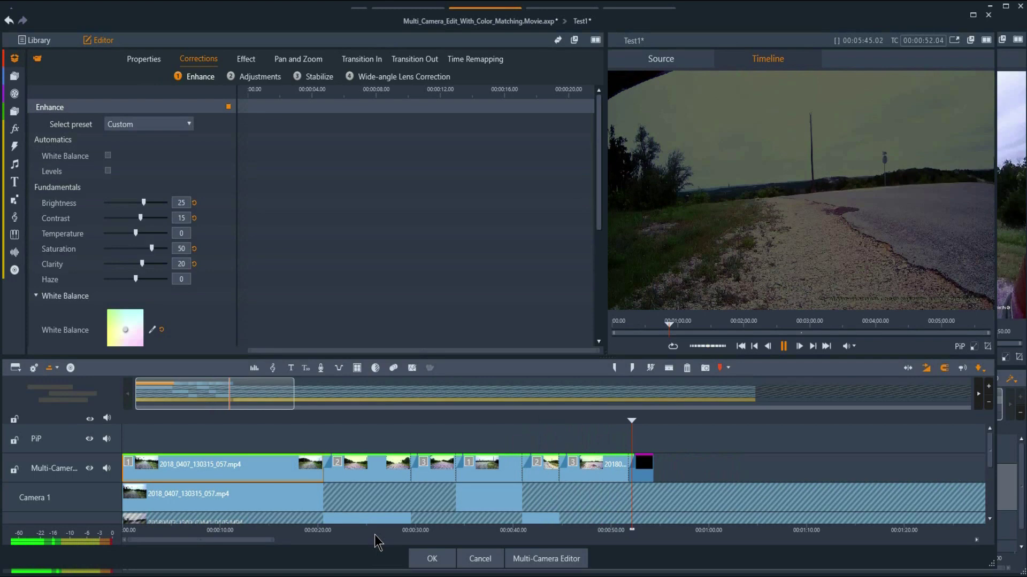
key(space)
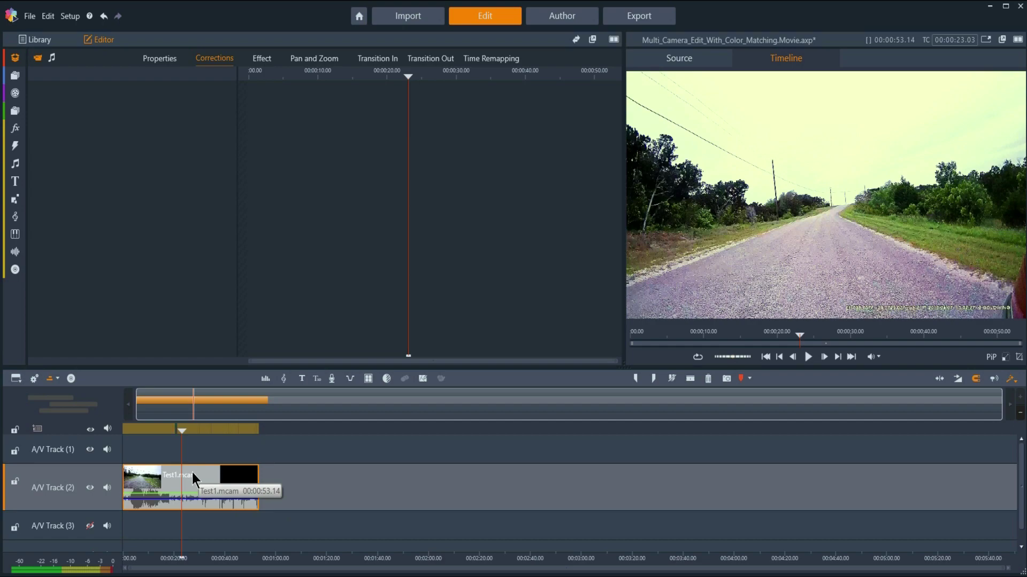
click(808, 357)
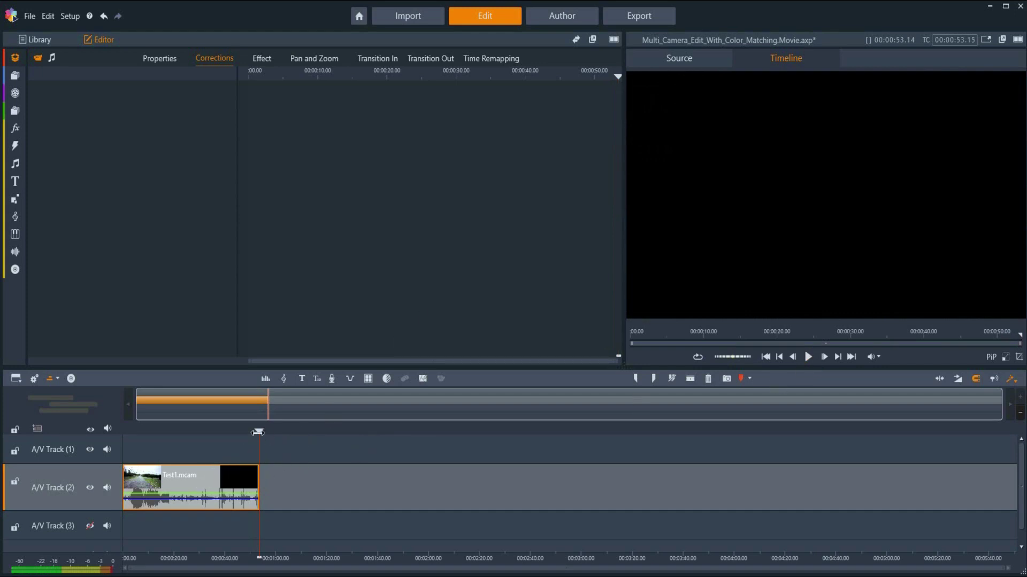
drag(243, 431, 127, 434)
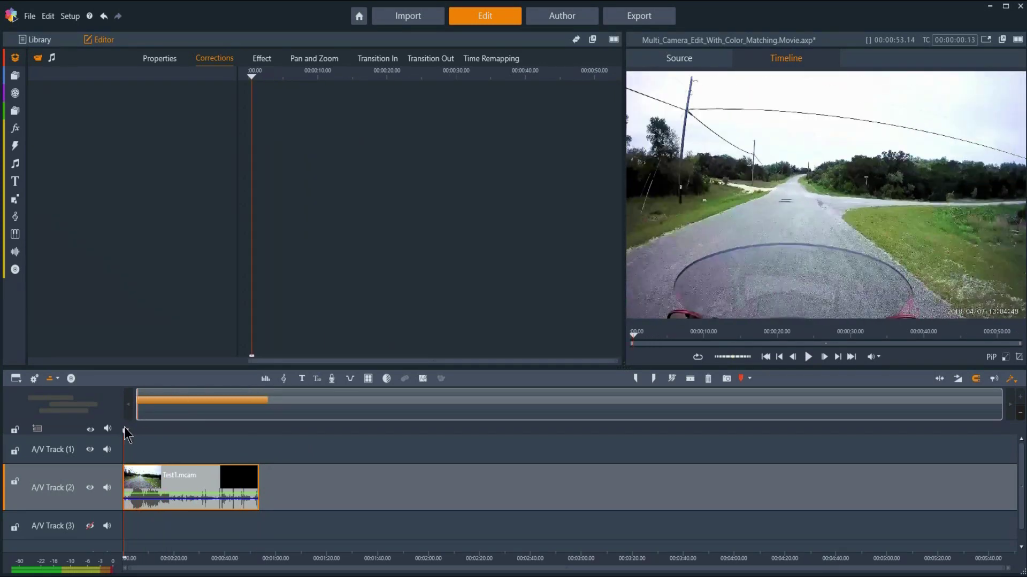
Export the movie as Motorcycle_Color_Test with extension *.mp4, H.264/AVC and the HD 1080p preset, and return to editing.
click(631, 16)
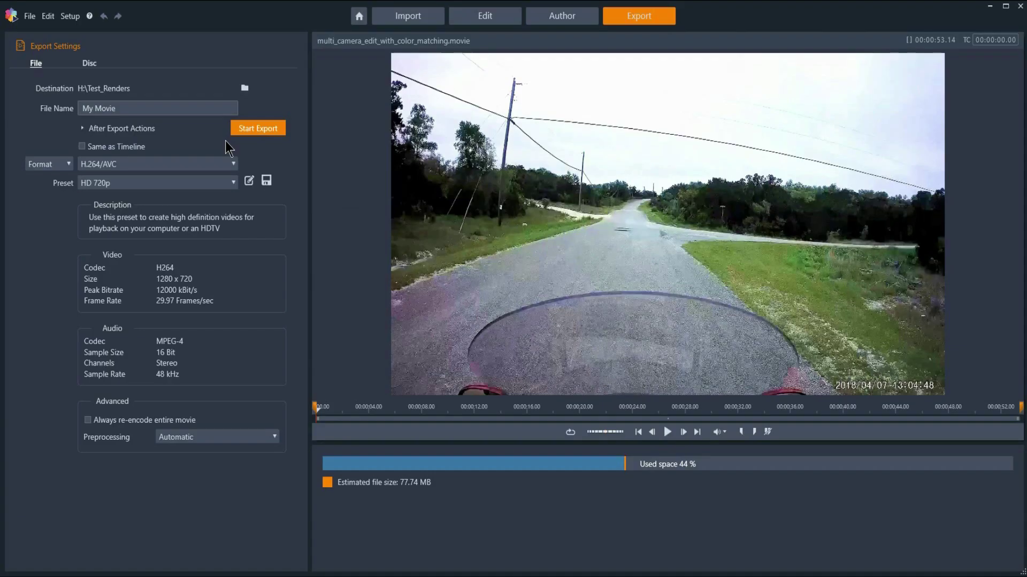
click(68, 165)
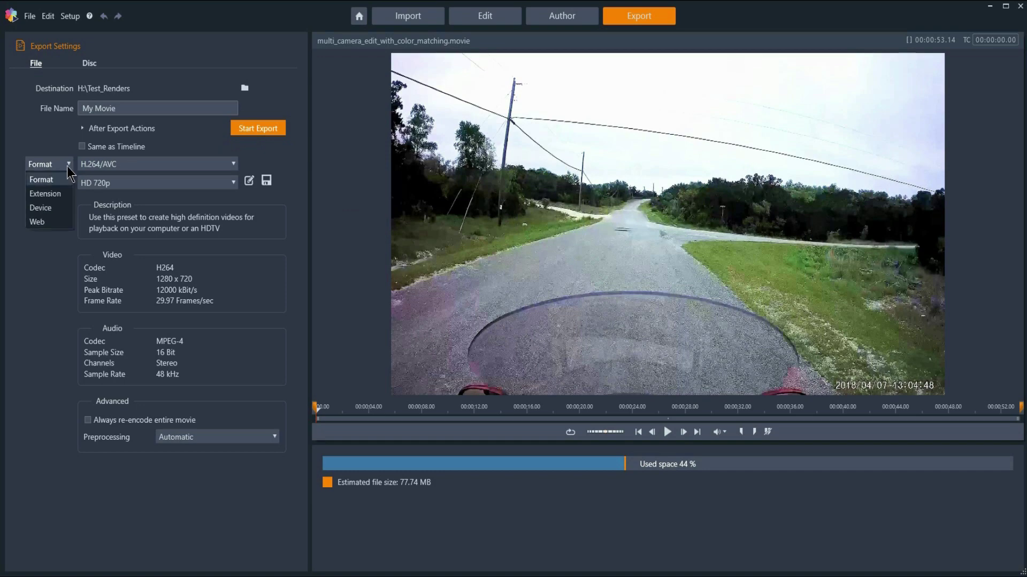
click(45, 193)
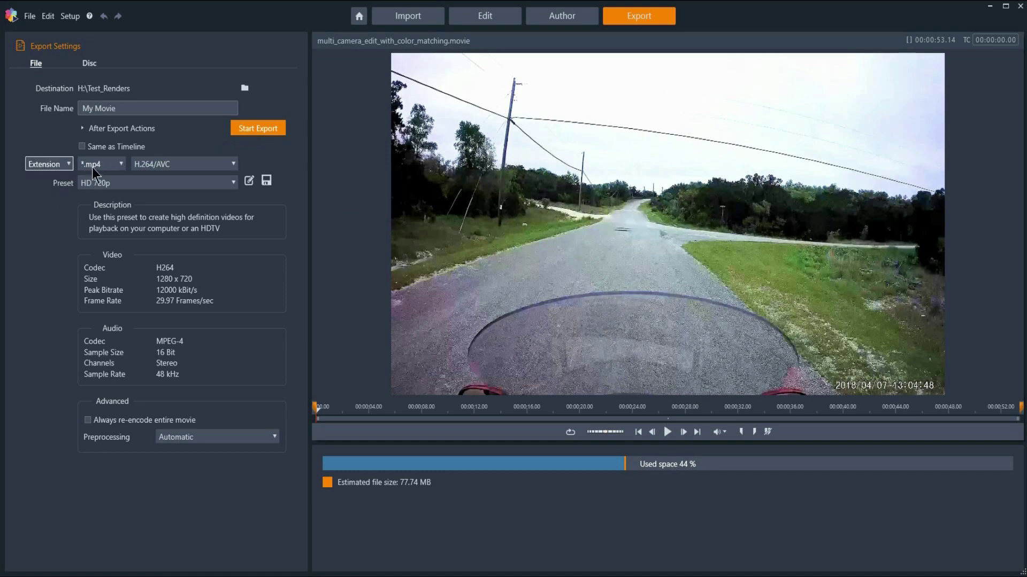
click(92, 166)
click(194, 264)
click(232, 182)
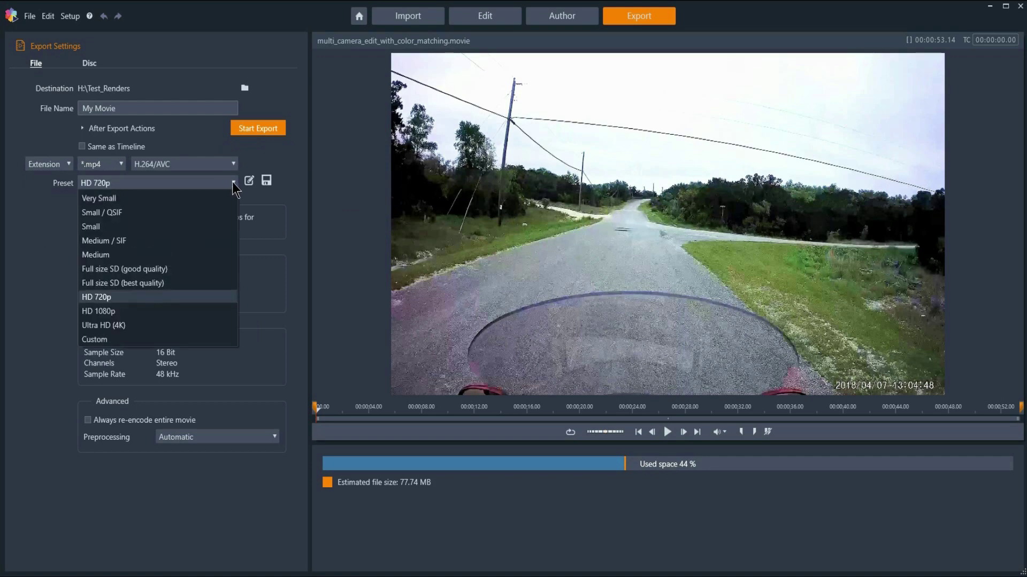
click(136, 310)
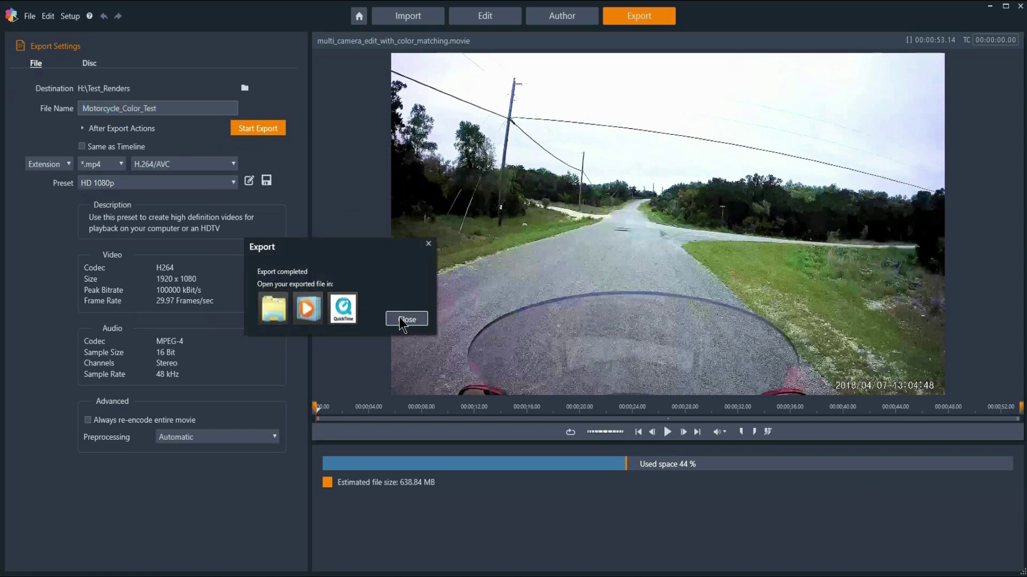
click(406, 320)
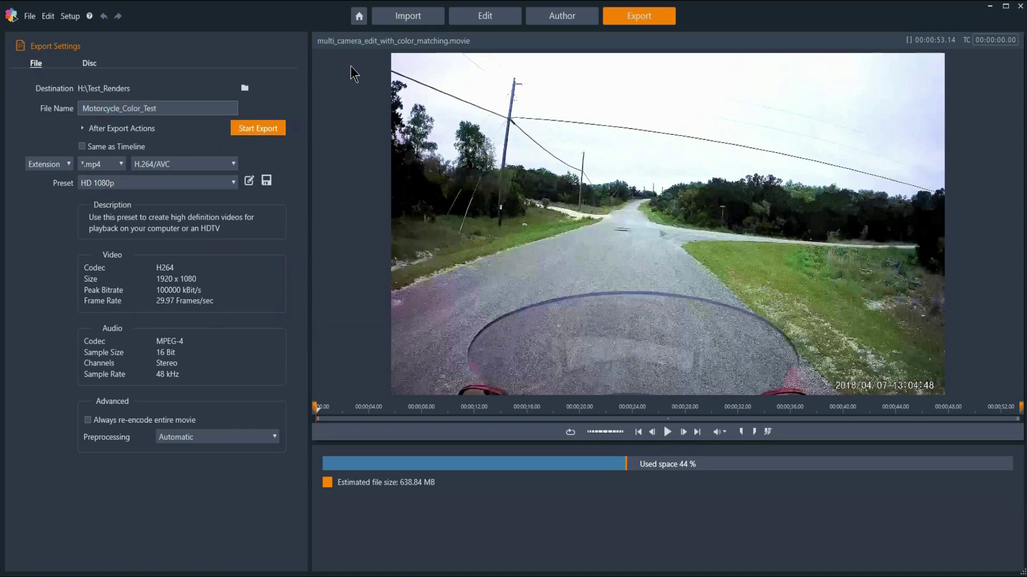
click(485, 17)
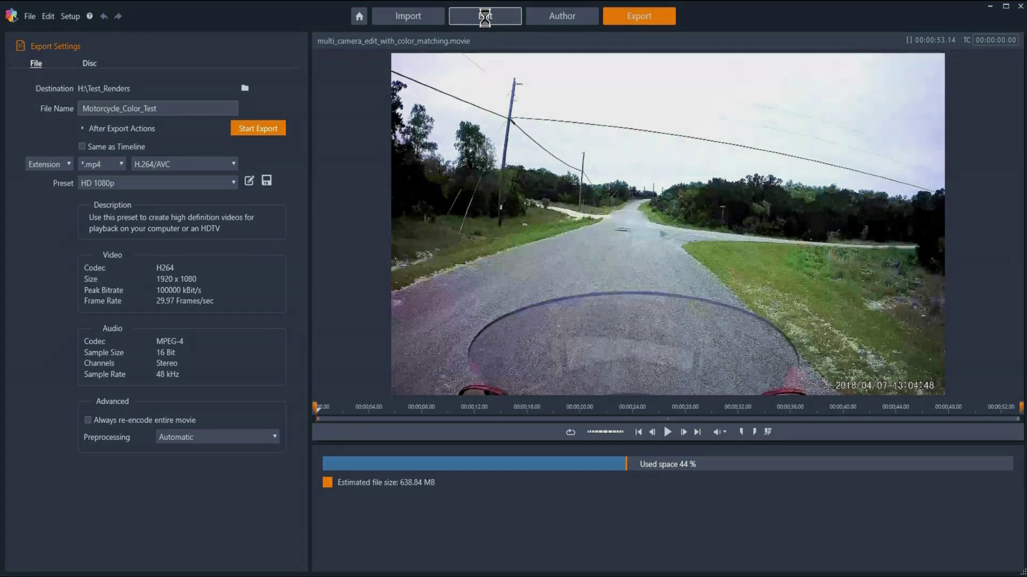